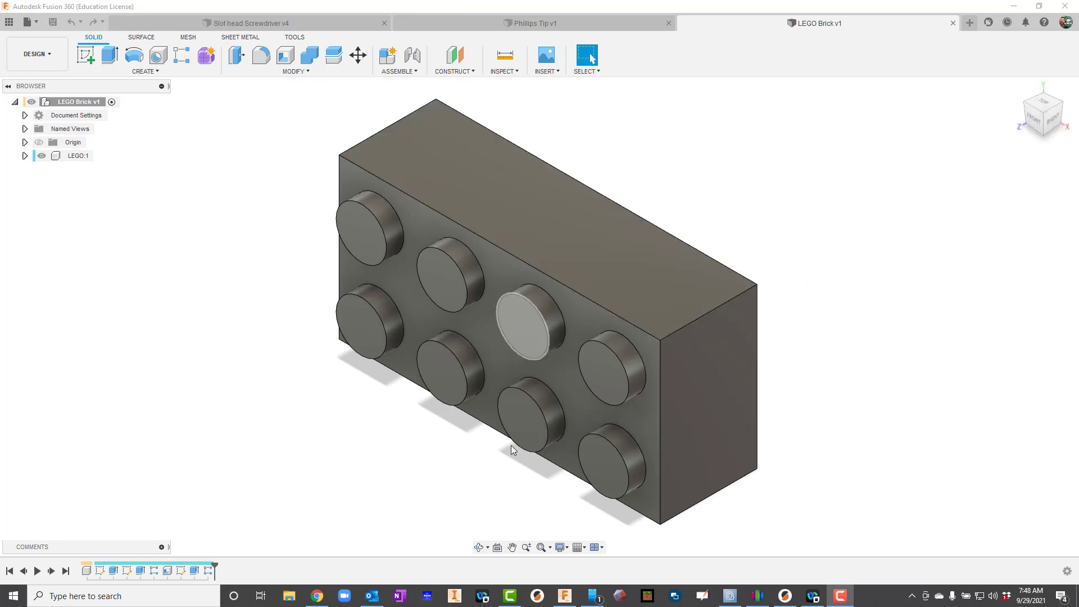
Create a new drawing from the full LEGO brick assembly using the NHS Engineering Title Block template.
left_click(480, 554)
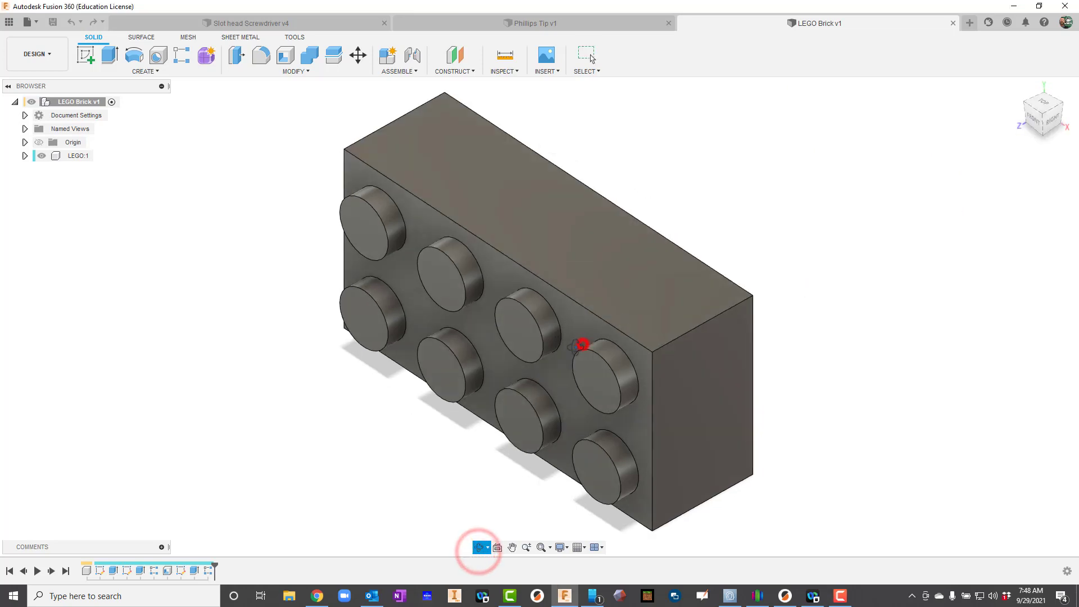
mouse_move(585, 344)
left_mouse_down()
mouse_move(482, 347)
mouse_move(494, 333)
mouse_move(552, 338)
mouse_move(581, 325)
left_mouse_up()
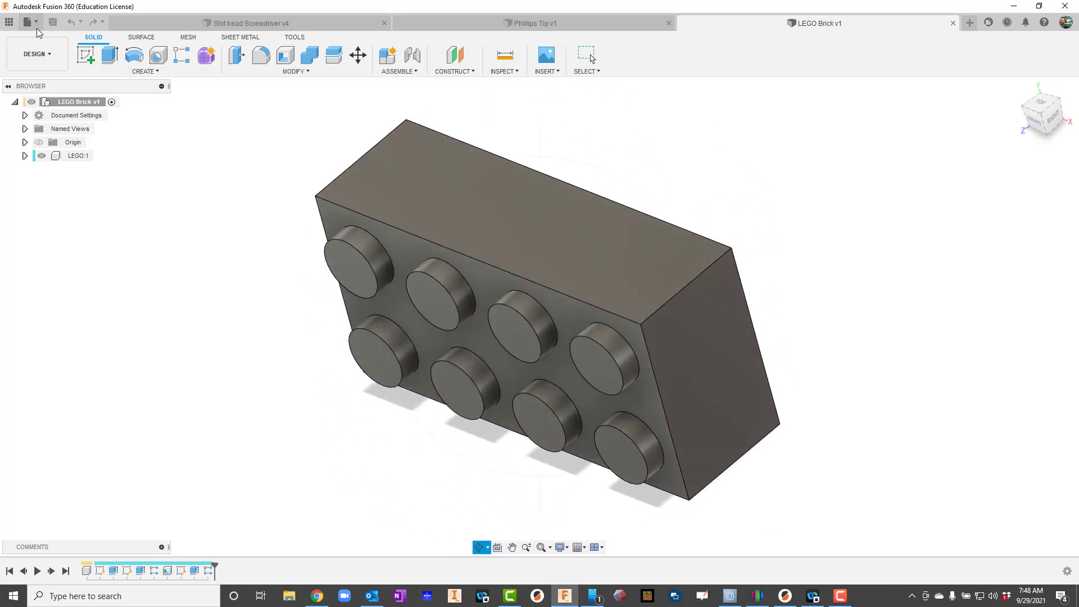
left_click(48, 55)
mouse_move(51, 209)
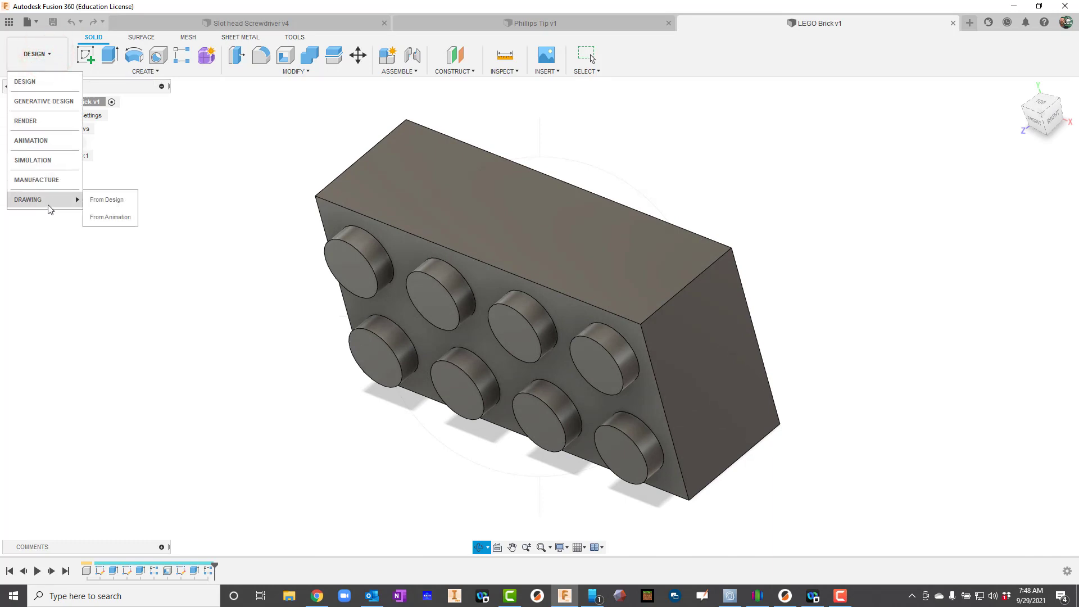
left_click(106, 200)
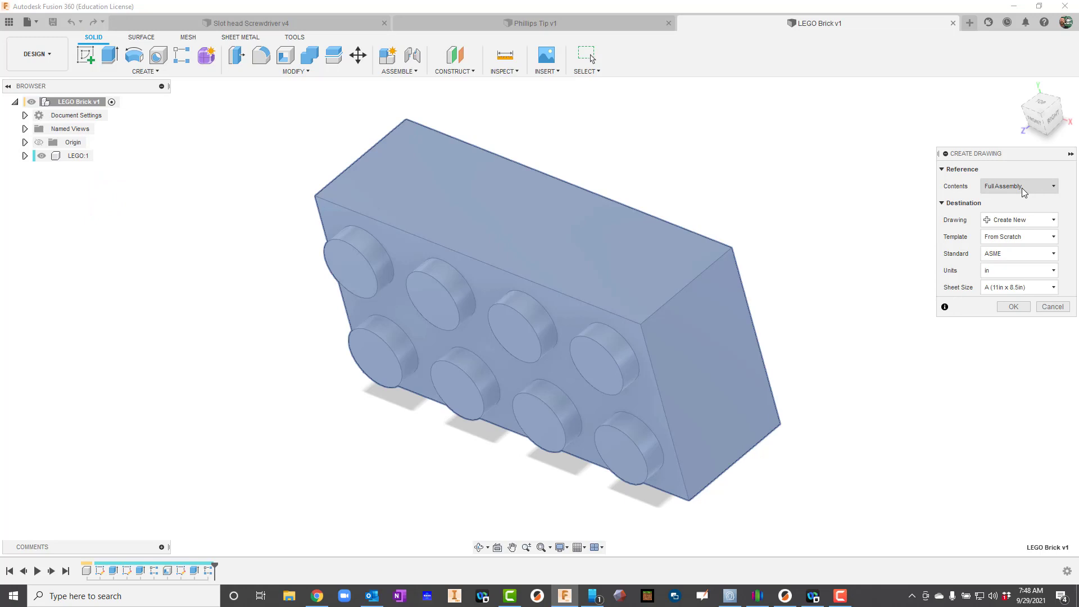
left_click(1003, 241)
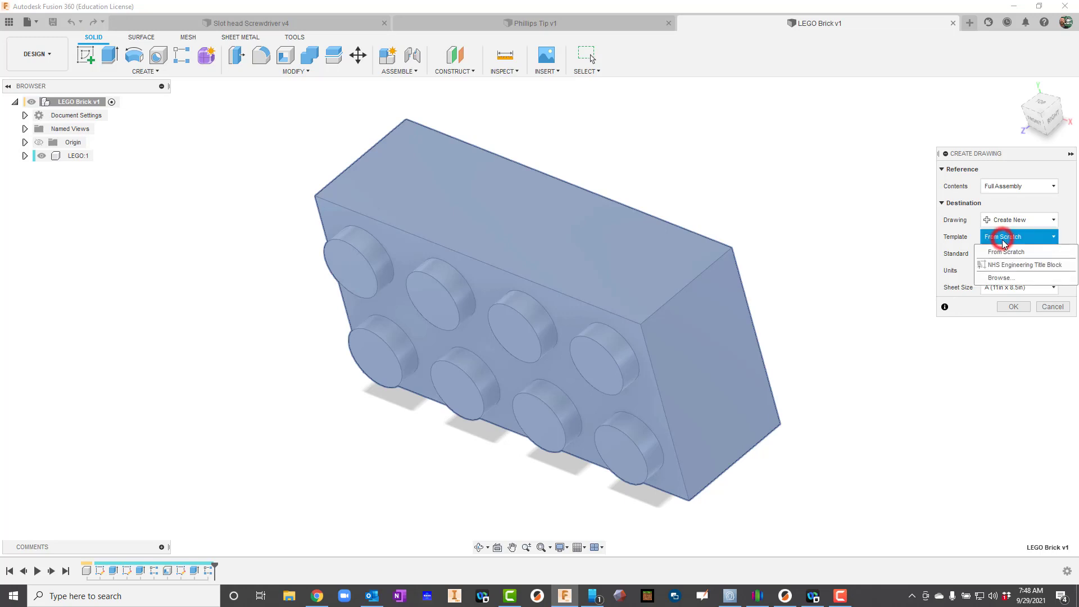
left_click(1005, 265)
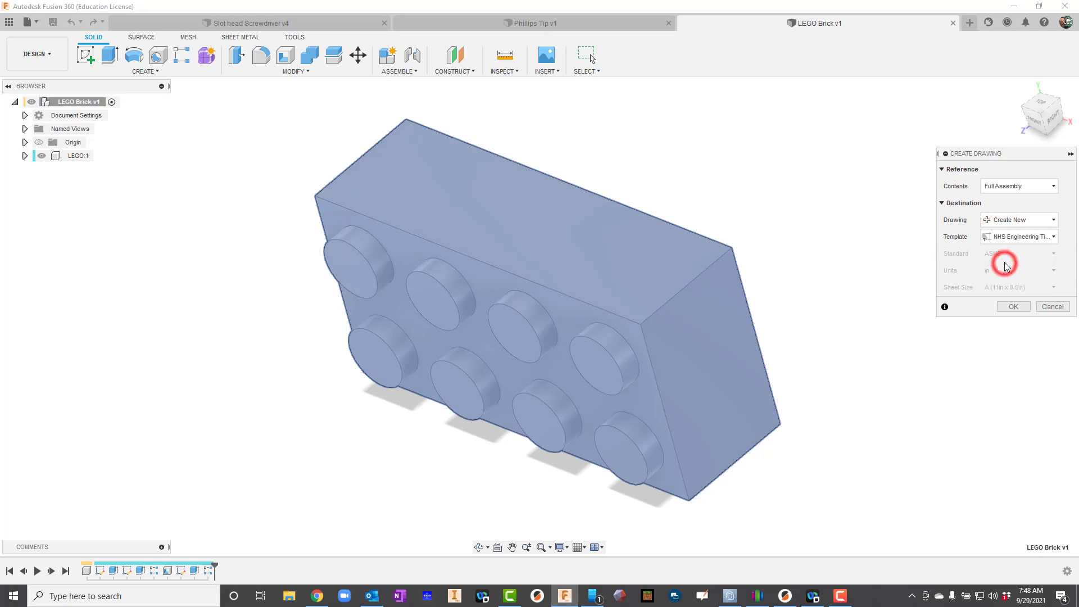
left_click(1013, 307)
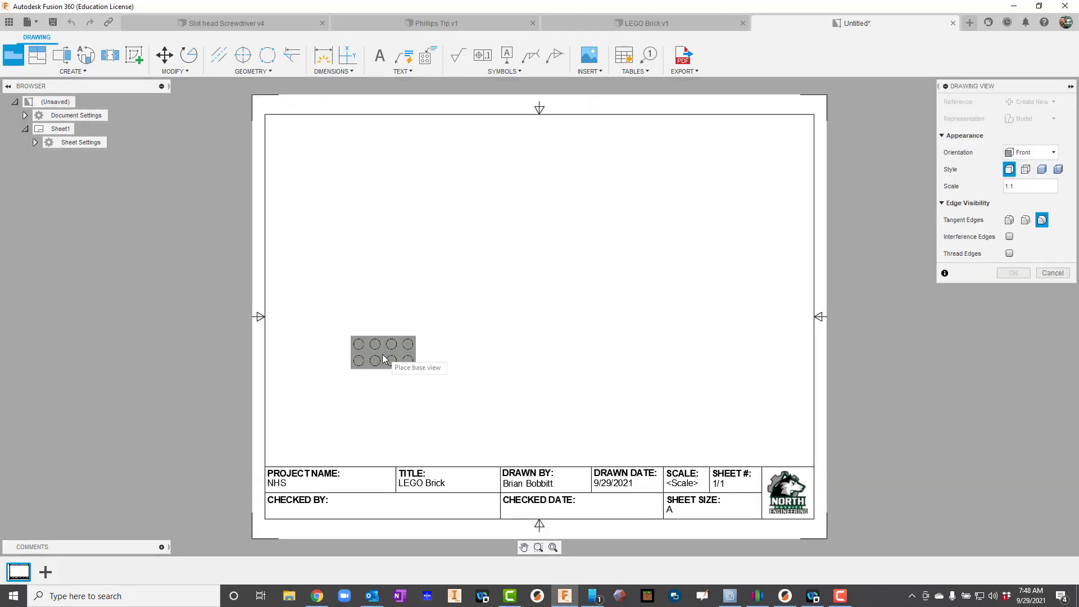
Place a 1:1 front base view at the sheet's lower left, and project top, right-side and isometric views from it.
left_click(360, 367)
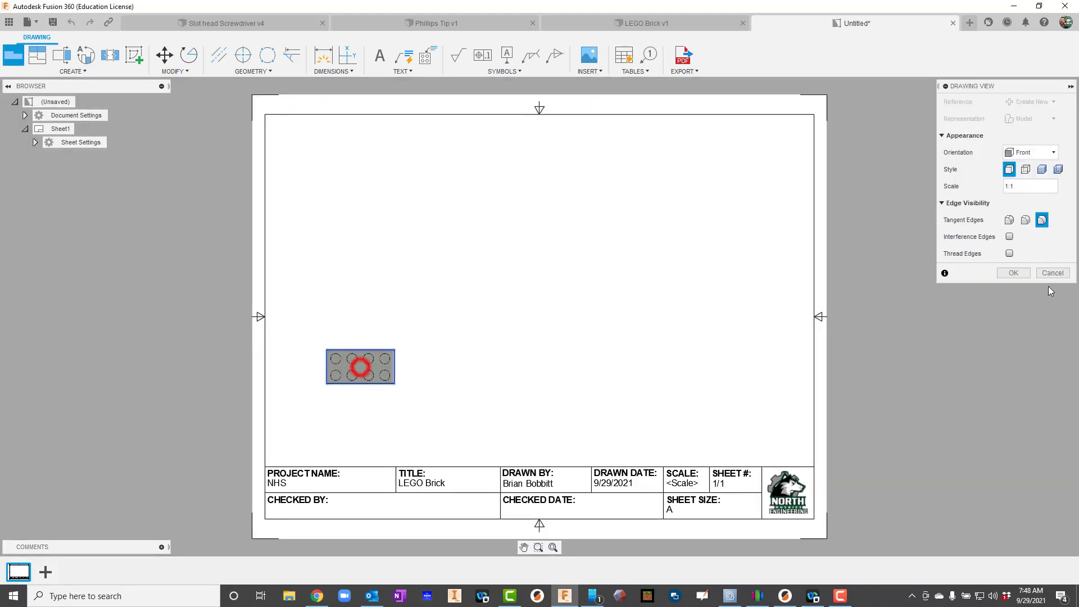
left_click(1010, 273)
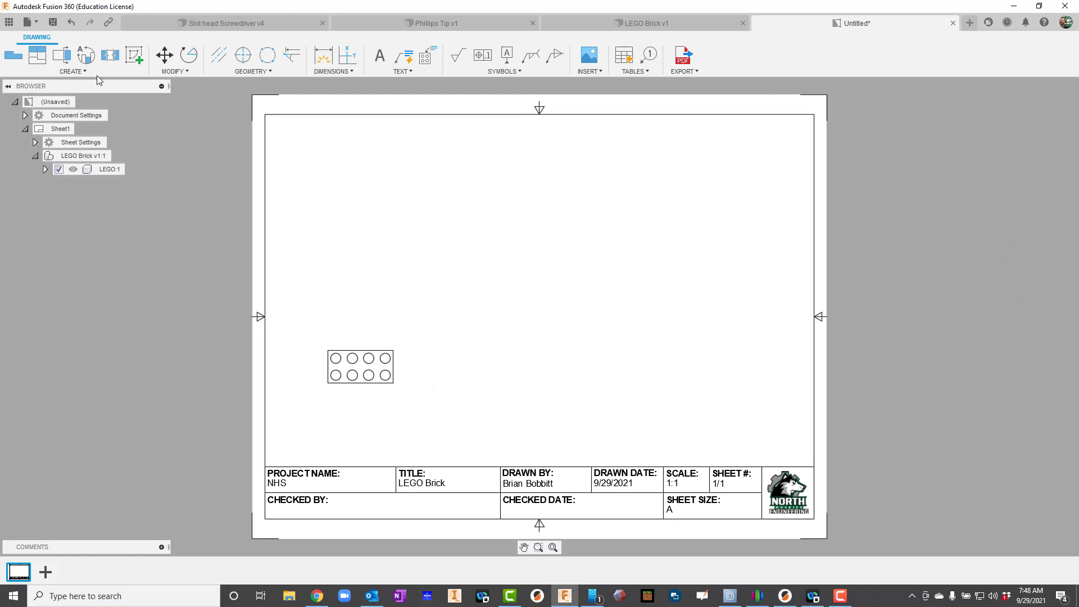
left_click(38, 59)
left_click(387, 366)
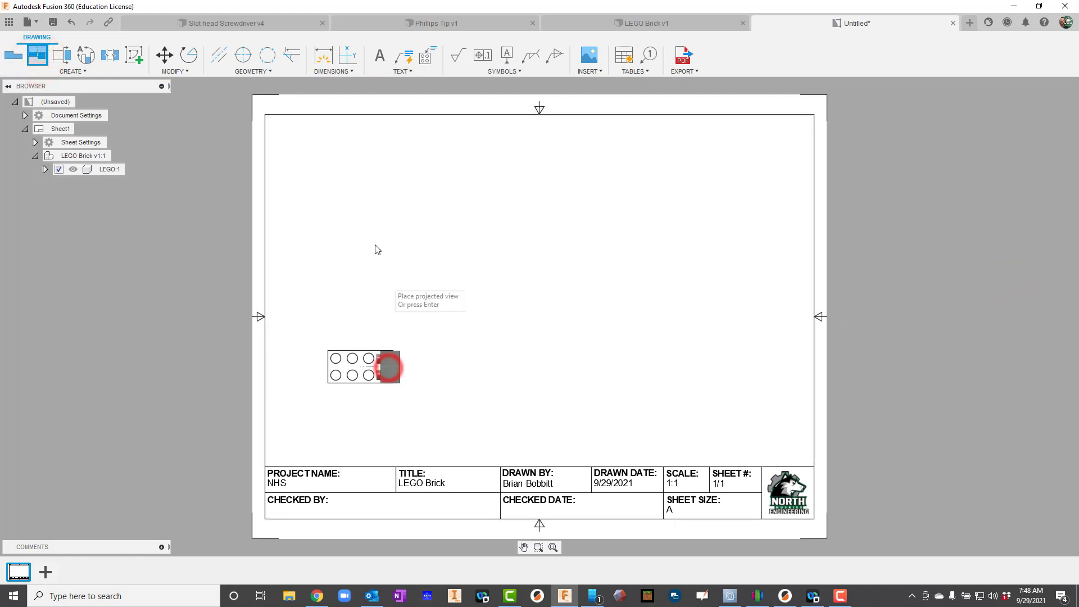
left_click(370, 247)
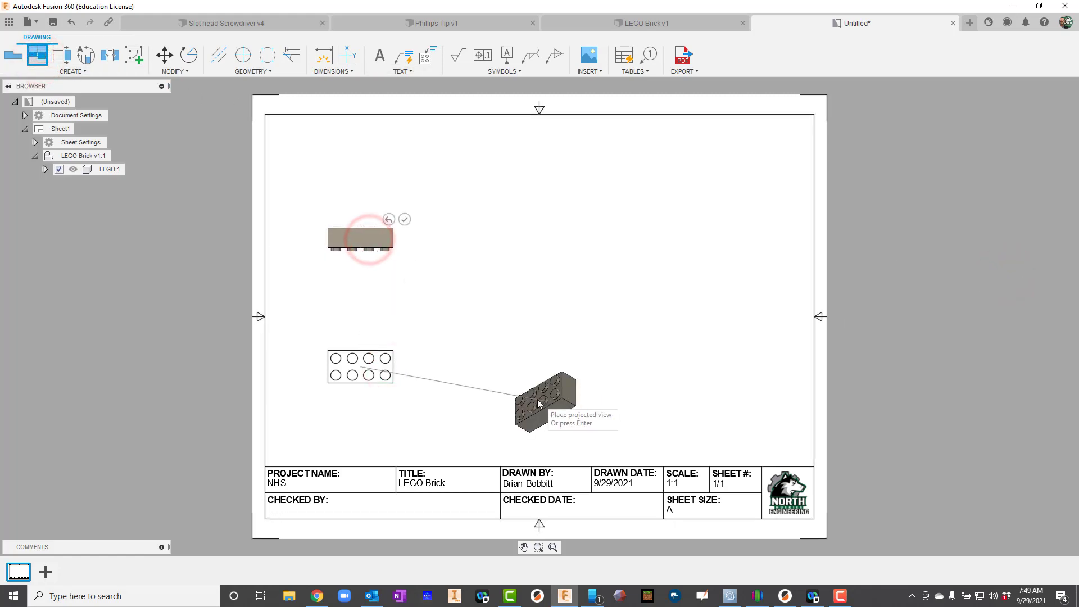
left_click(561, 394)
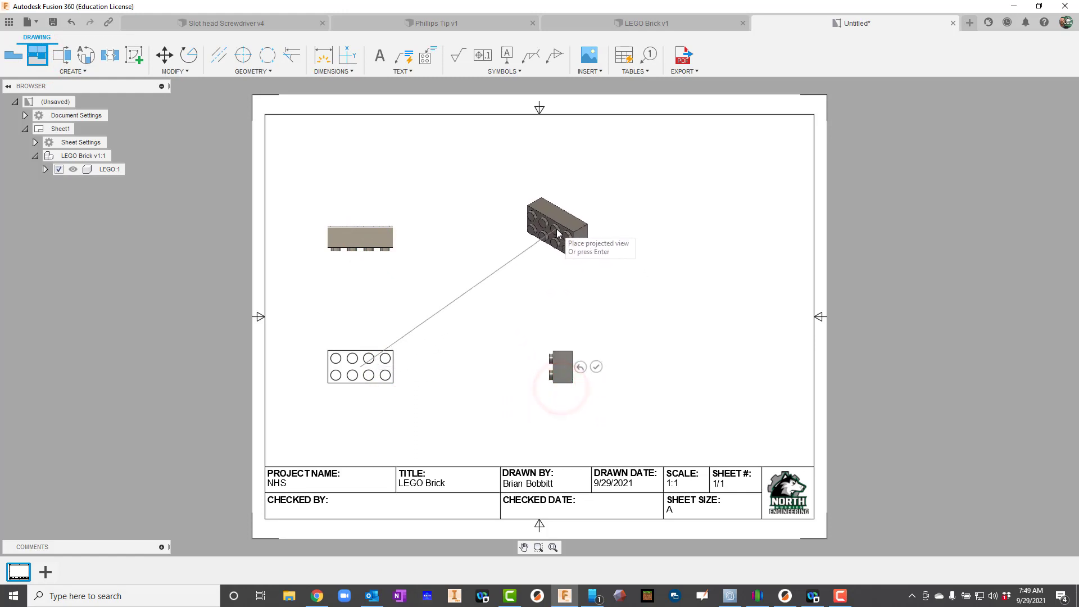
left_click(556, 229)
left_click(591, 209)
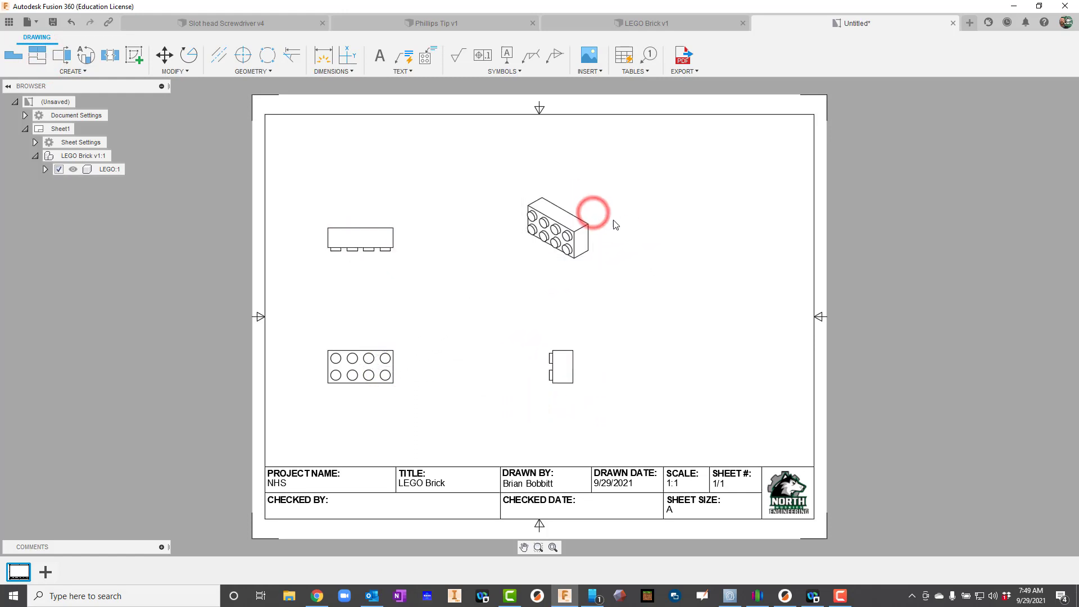
Set the isometric view's style to Shaded.
double_click(582, 223)
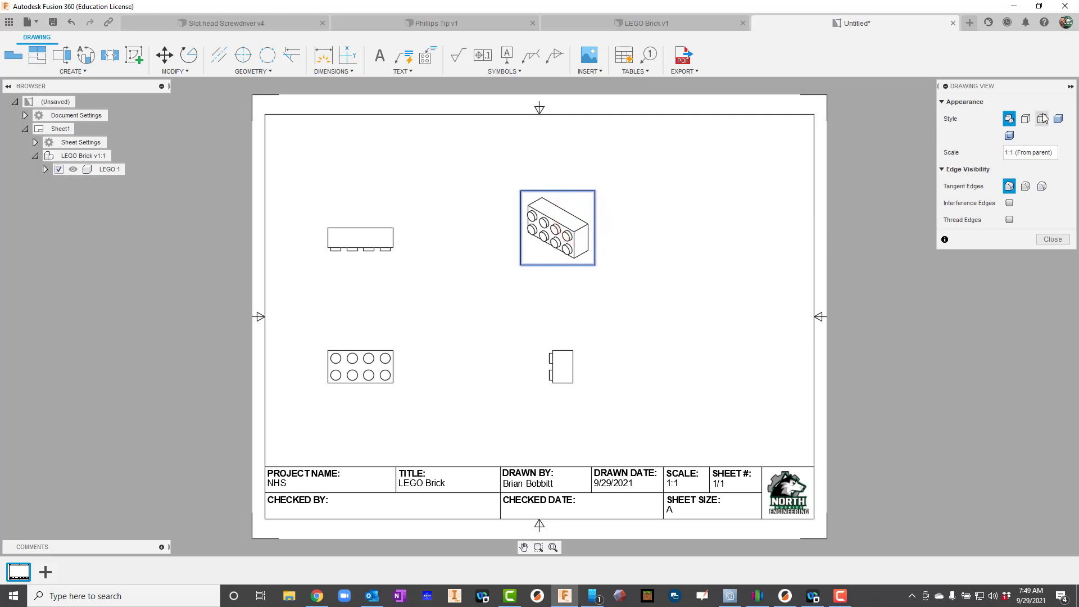
left_click(1057, 119)
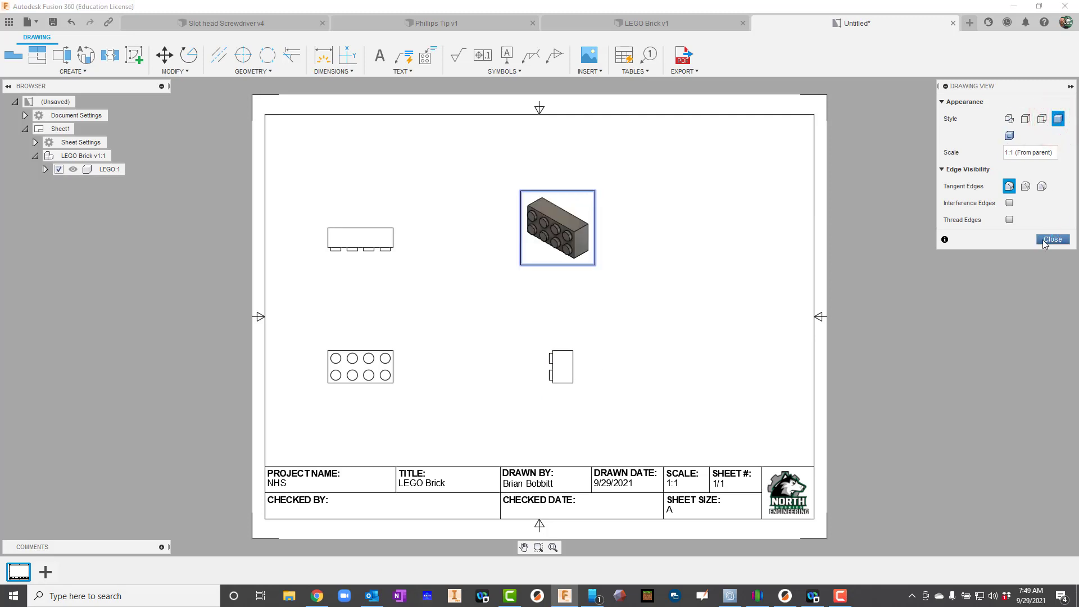
left_click(1047, 240)
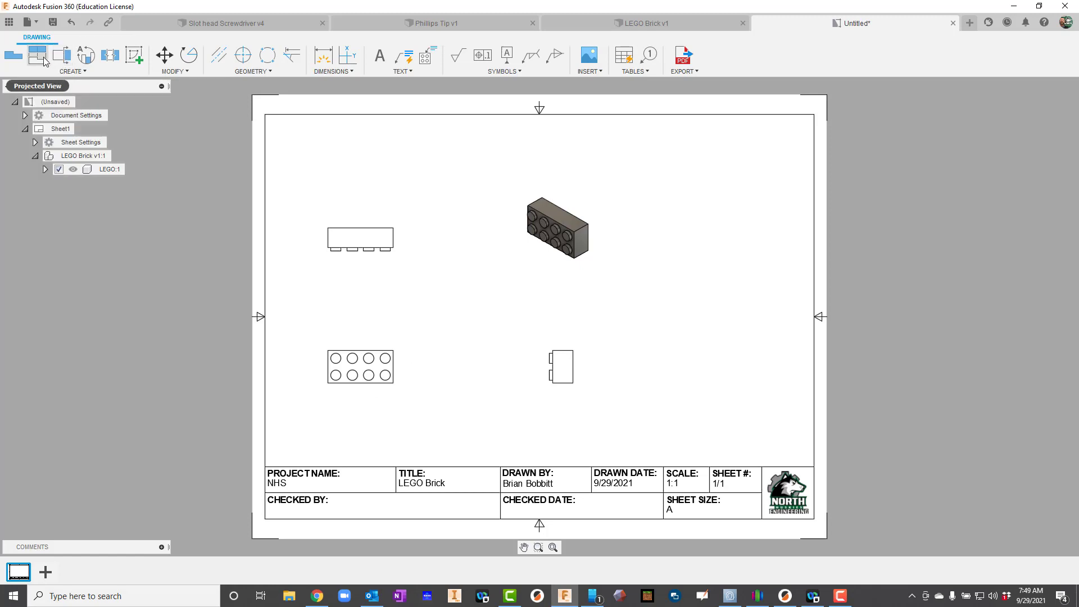
Create full-depth section view A-A with a vertical cut through the middle of the side view, placed to its right with its label close beneath.
left_click(63, 55)
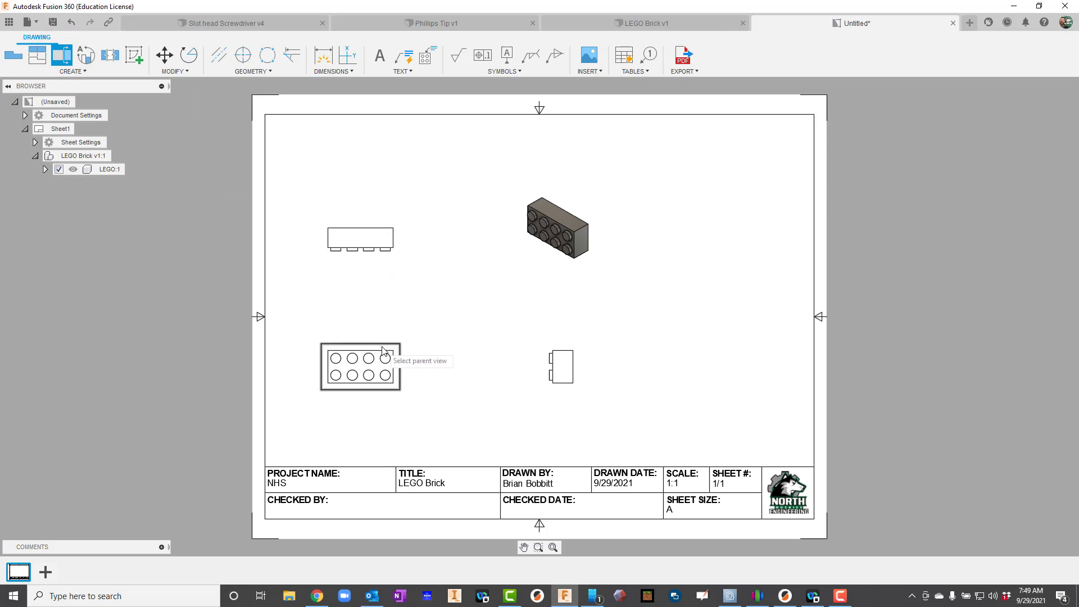
left_click(560, 353)
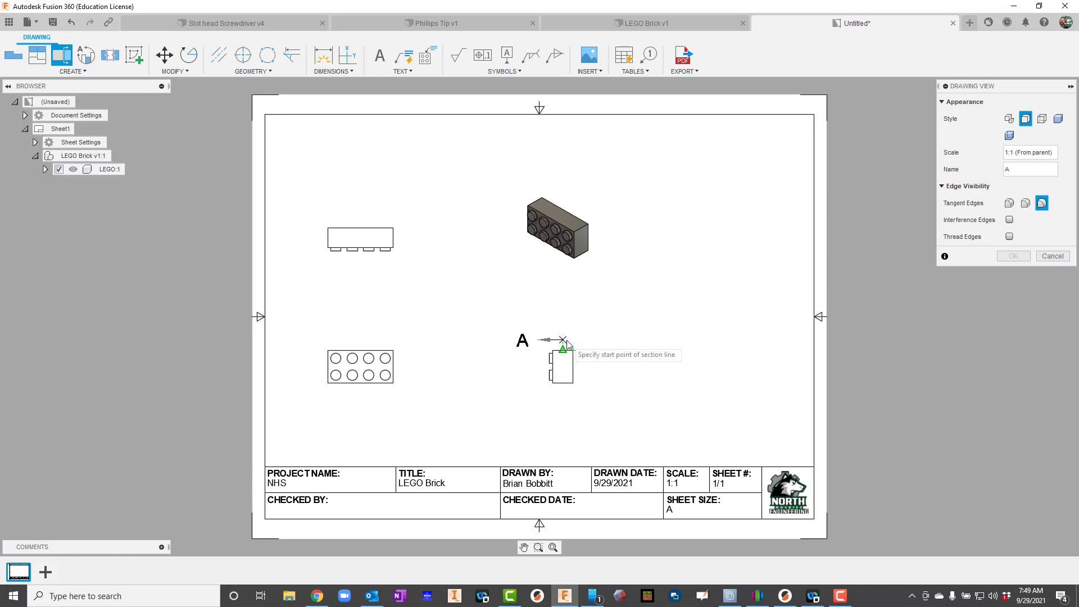
left_click(564, 392)
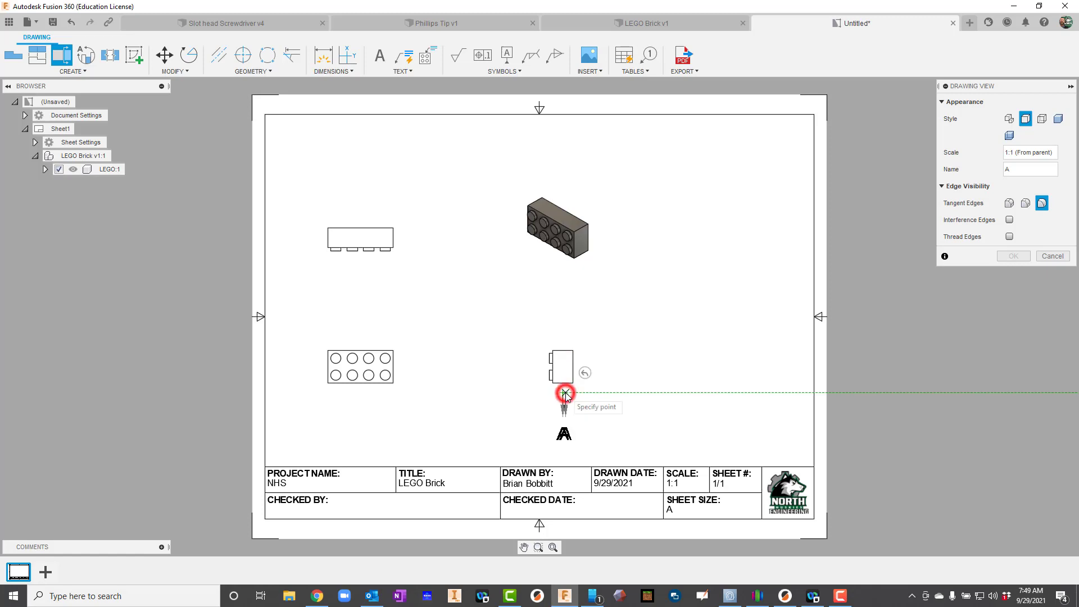
left_click(562, 341)
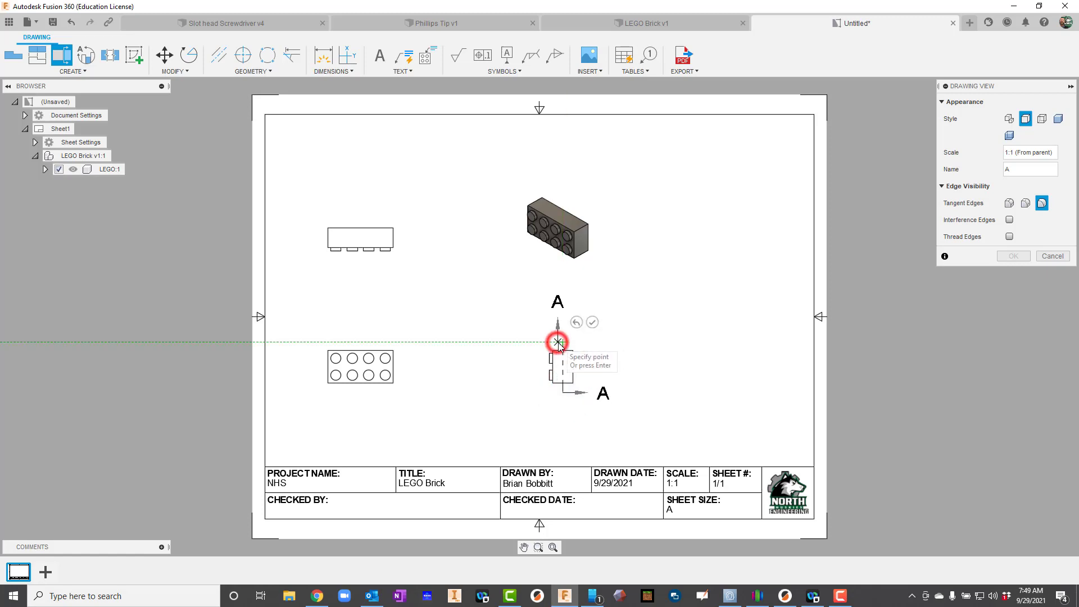
left_click(588, 324)
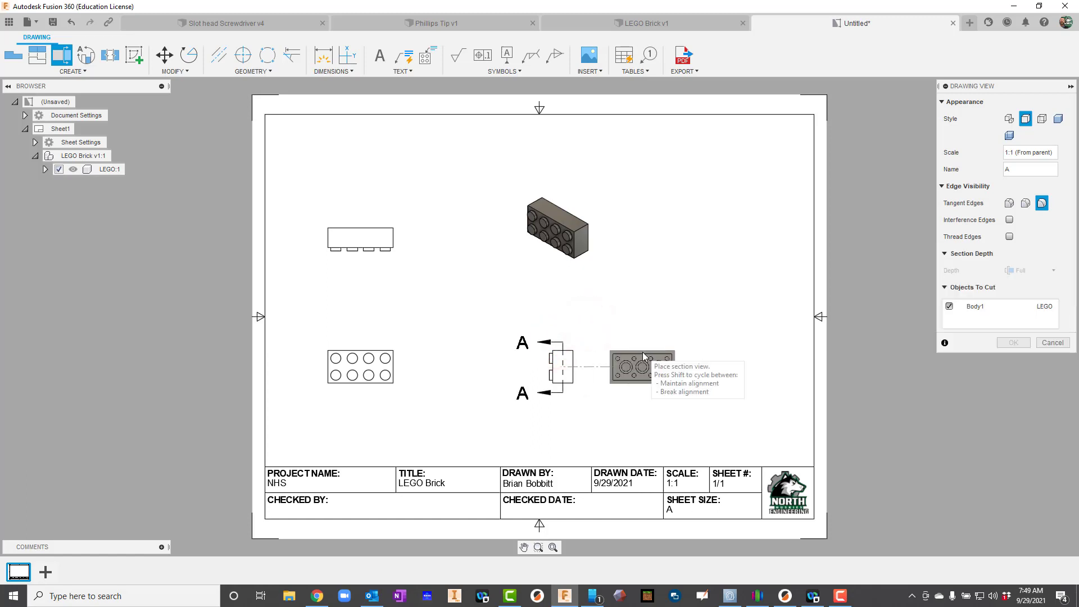
left_click(647, 354)
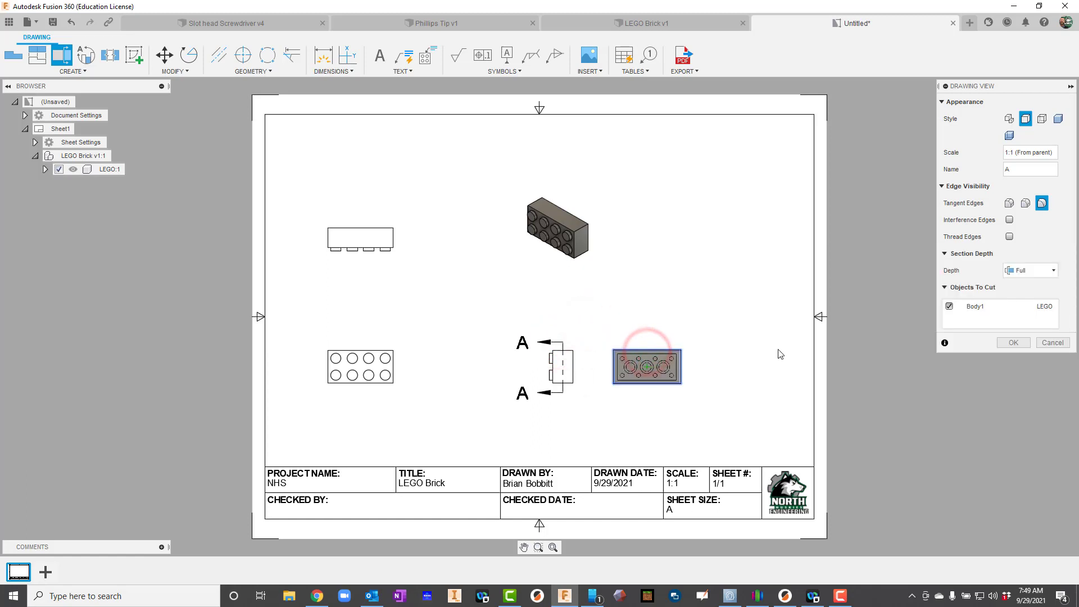
left_click(1006, 343)
left_click_drag(659, 435, 665, 402)
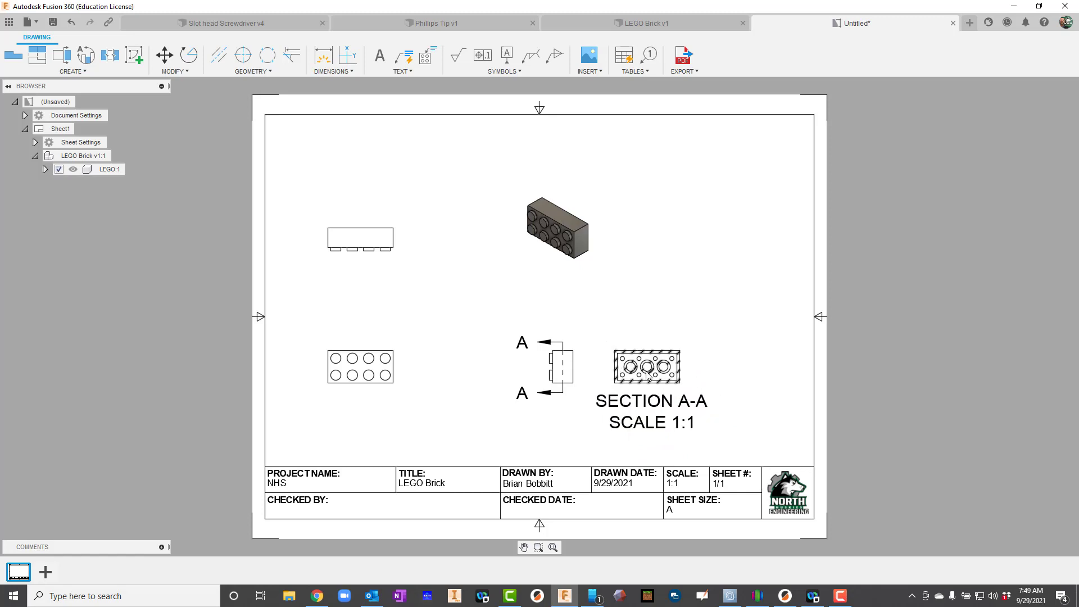
Create full-depth section view B-B with a horizontal cut through the middle of the front view, placed between the front and top views.
scroll(643, 366, "up", 1)
scroll(638, 360, "up", 10)
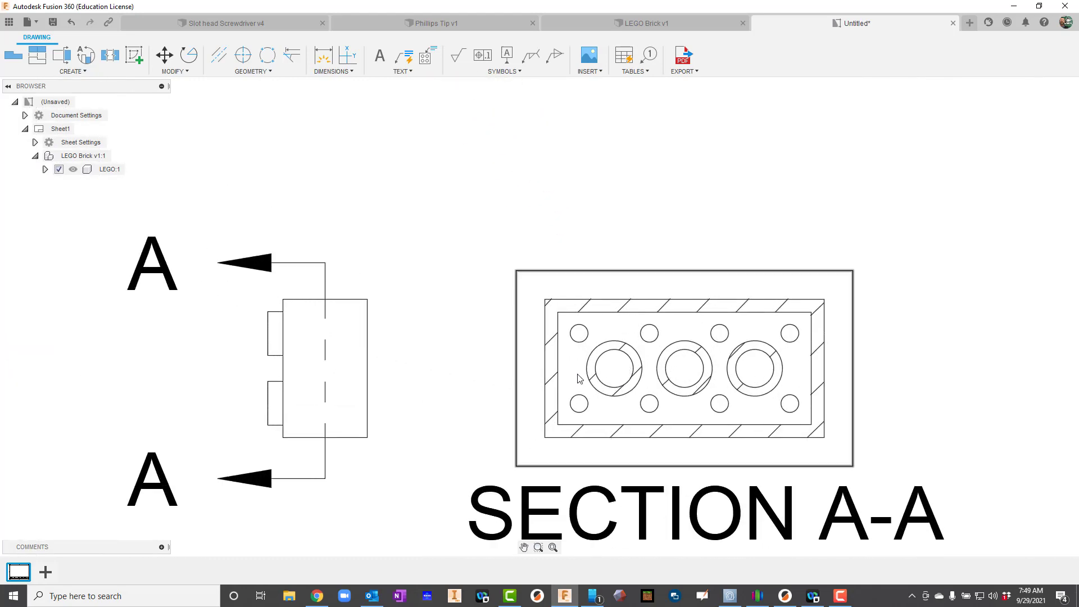
scroll(580, 374, "down", 6)
scroll(579, 360, "up", 5)
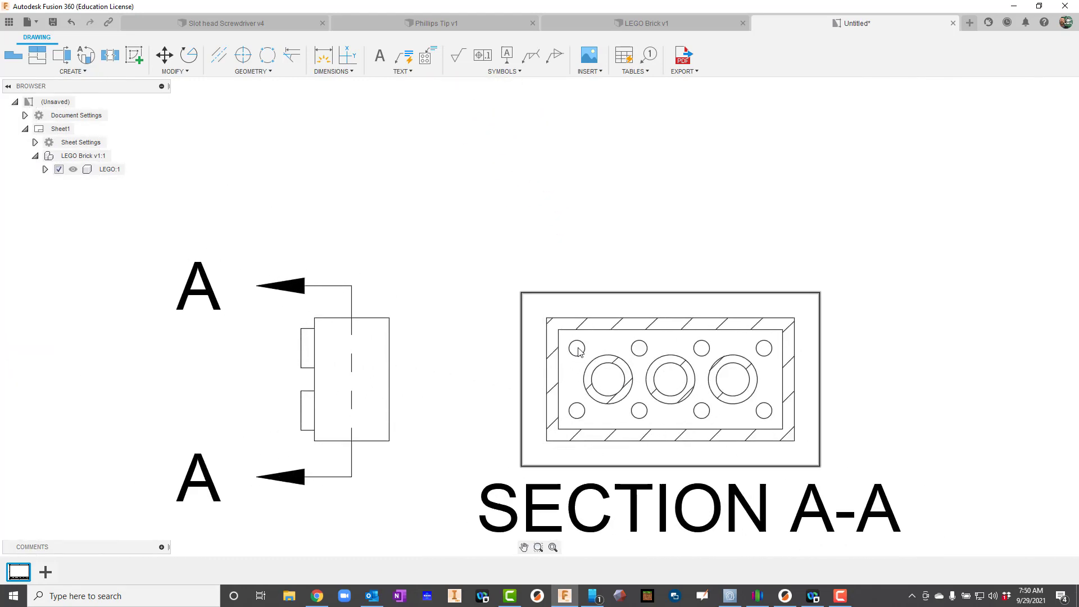
scroll(579, 352, "down", 8)
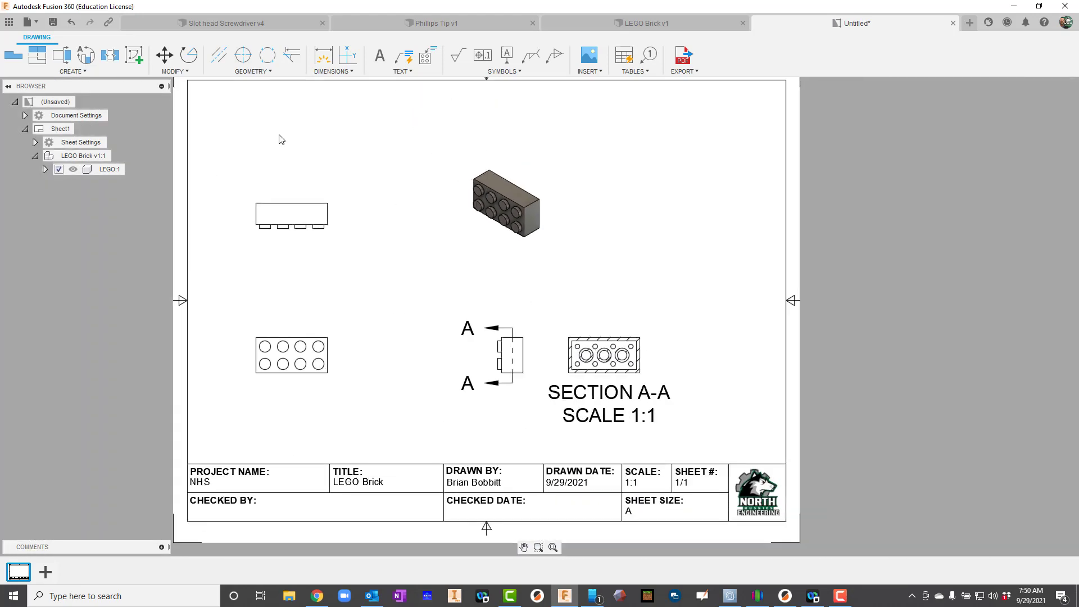
left_click(62, 56)
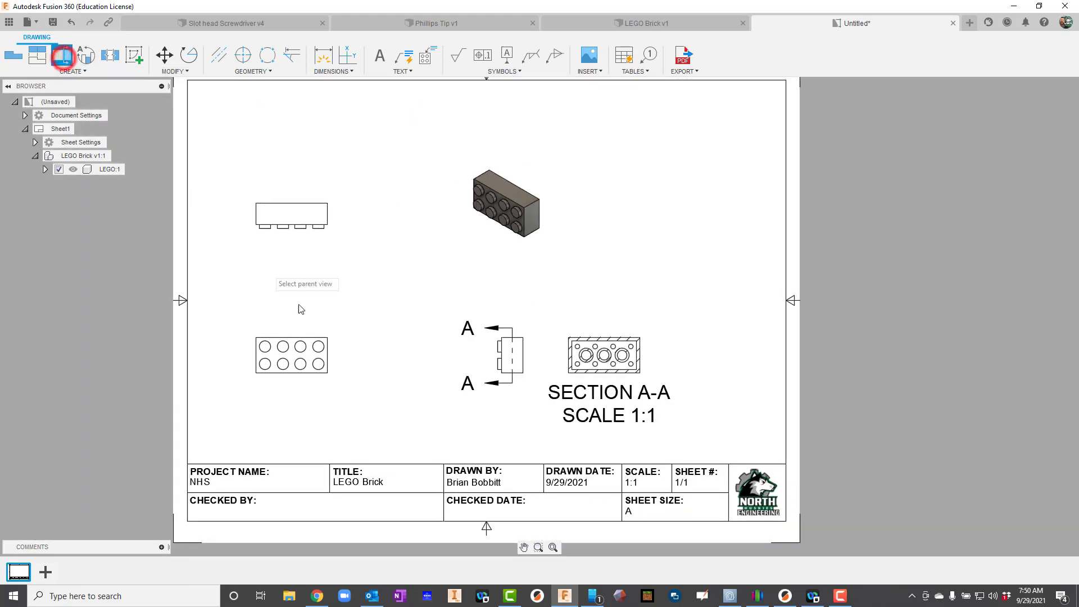
left_click(309, 357)
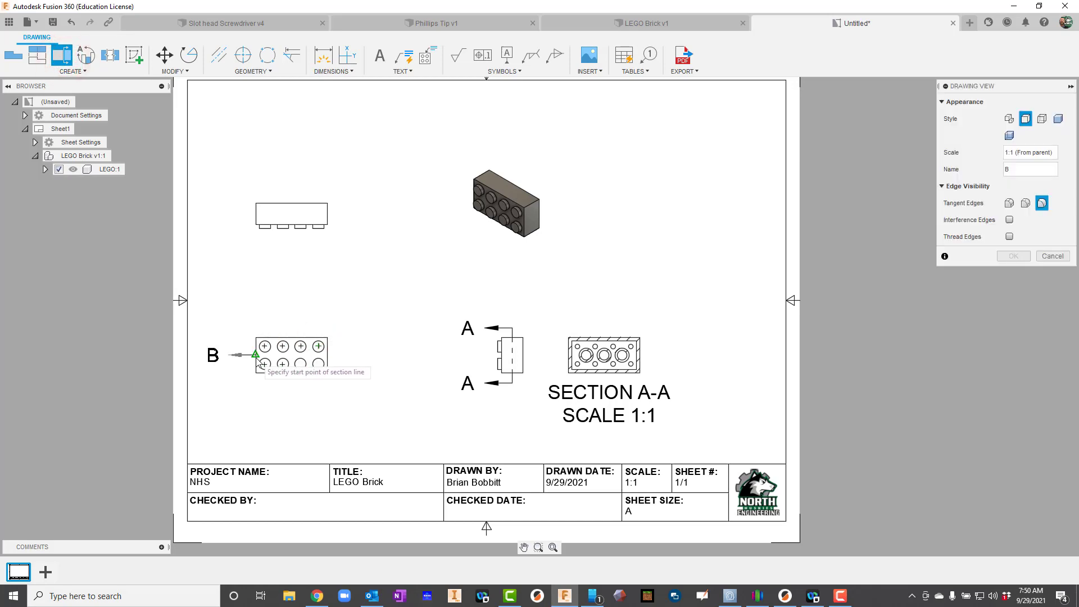
left_click(248, 356)
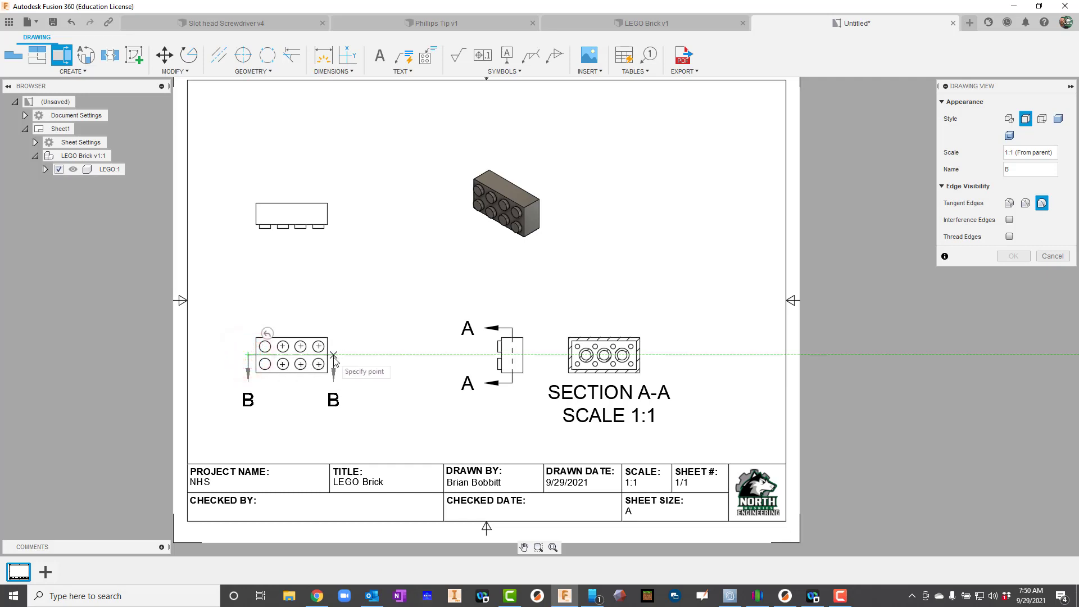
left_click(333, 355)
left_click(369, 336)
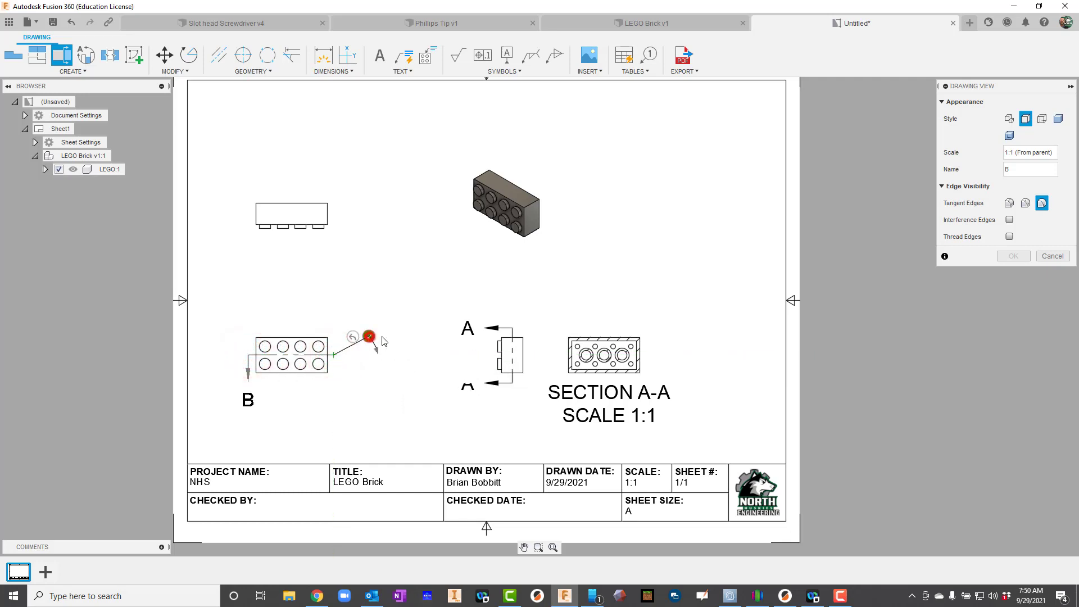
left_click(368, 336)
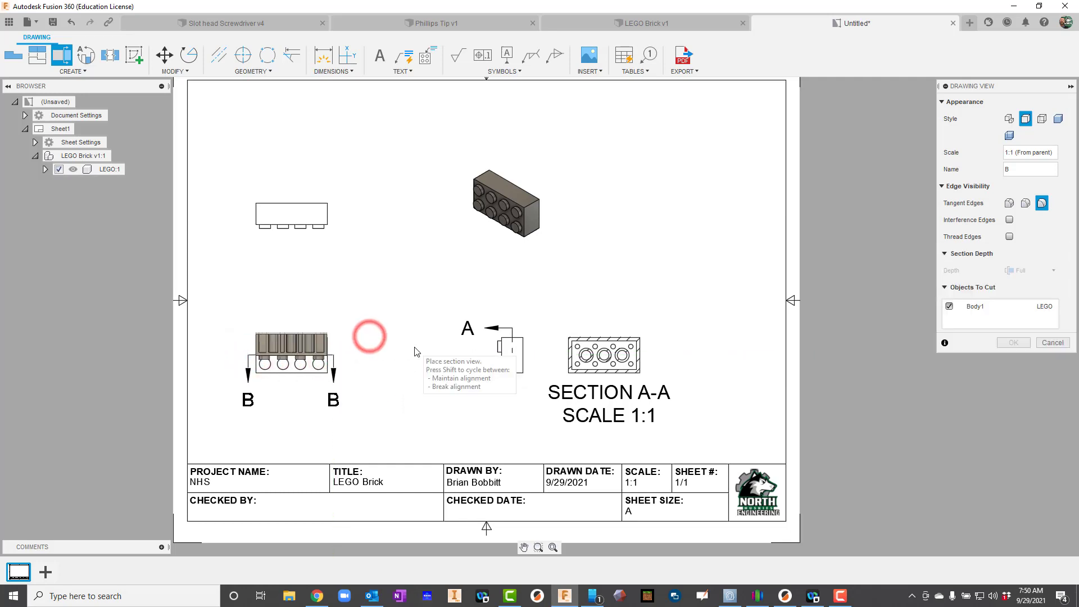
left_click(307, 299)
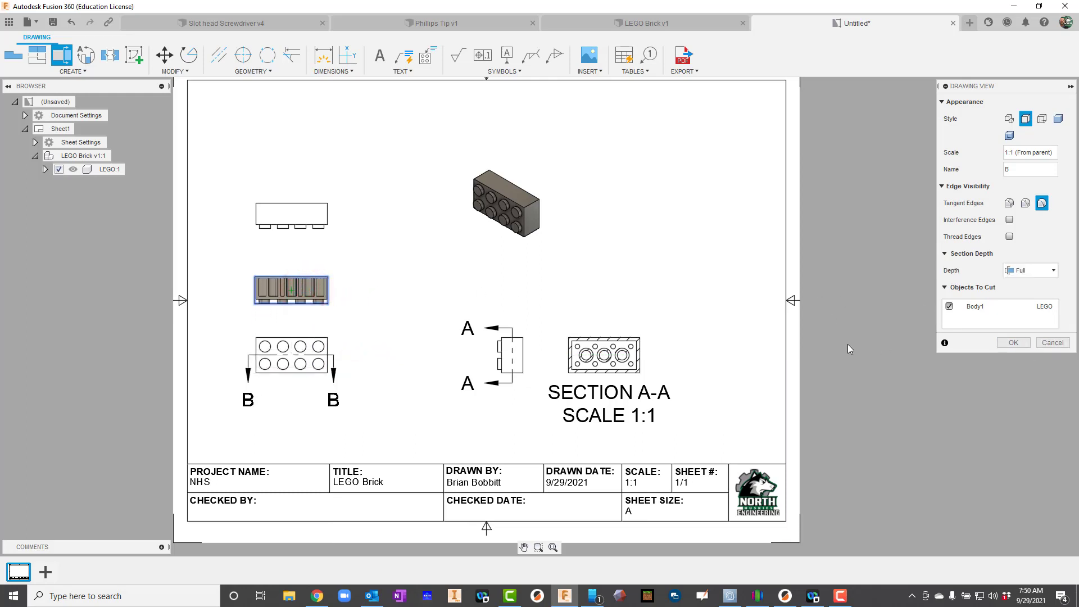
left_click(1016, 344)
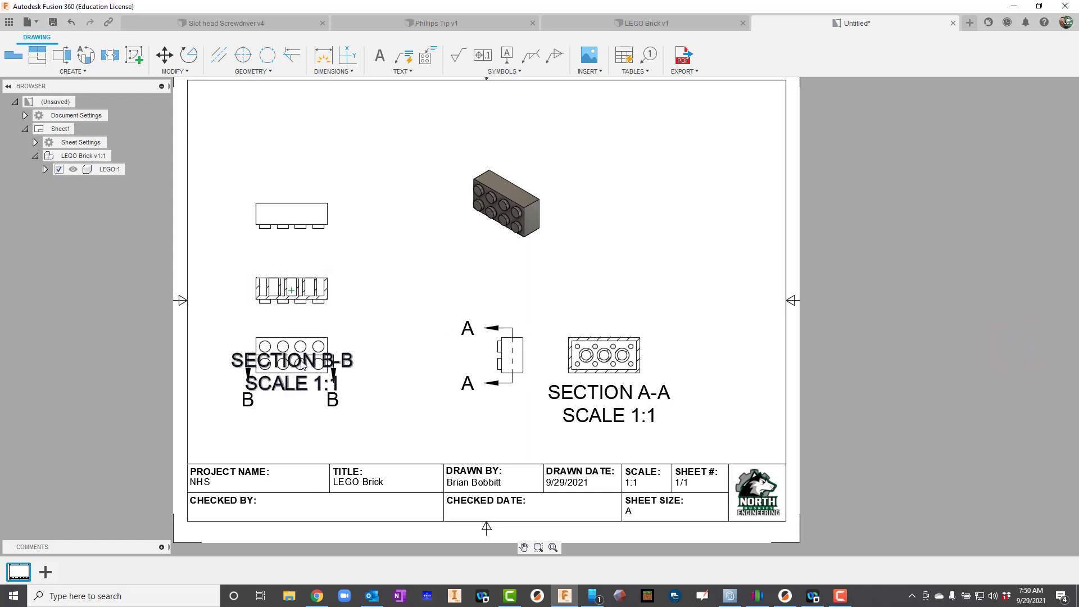
Space out the views around section B-B by lowering the front view, raising the top view and fitting the section label between views.
left_click_drag(301, 361, 295, 394)
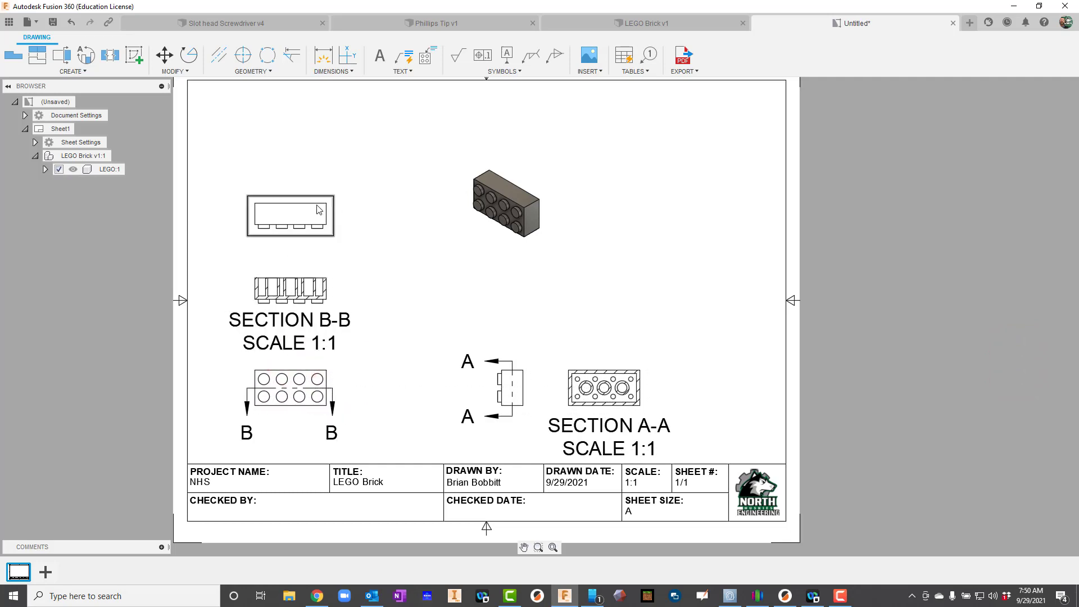
left_click_drag(318, 200, 322, 134)
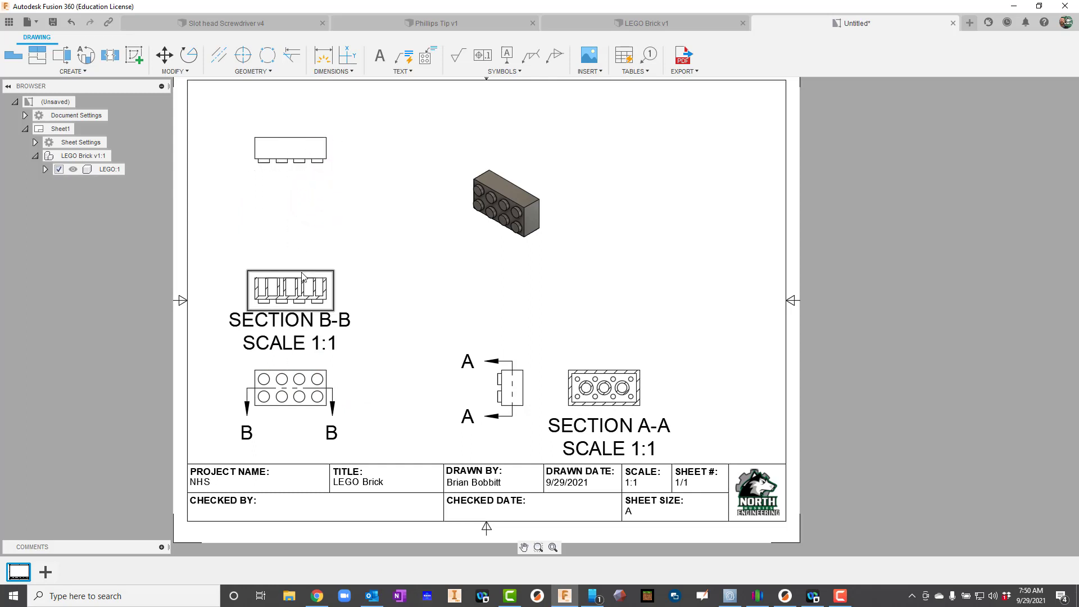
Move section view B-B and its label up, closer to the top view.
left_click_drag(302, 272, 299, 232)
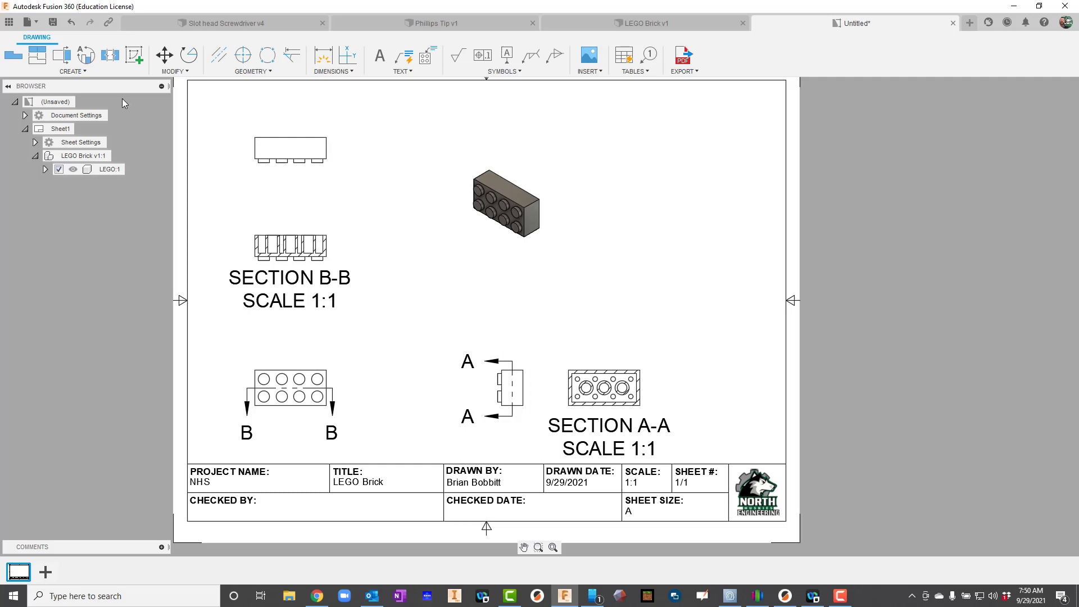
Create detail view C of the front view's upper-right area at 2:1 scale, placed above section A-A with its label close beneath the view.
left_click(87, 59)
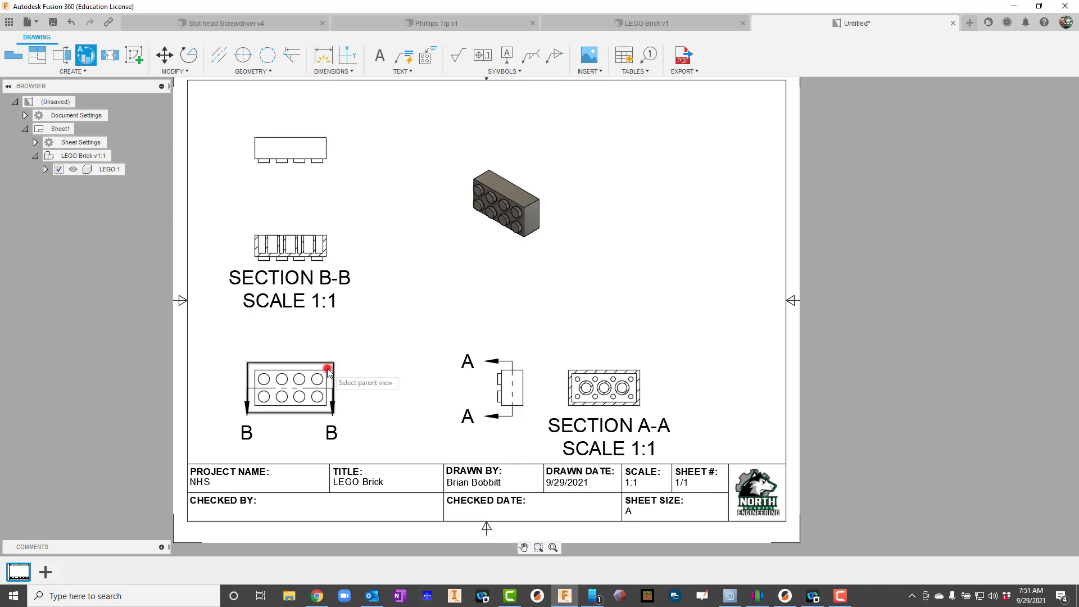
left_click(327, 370)
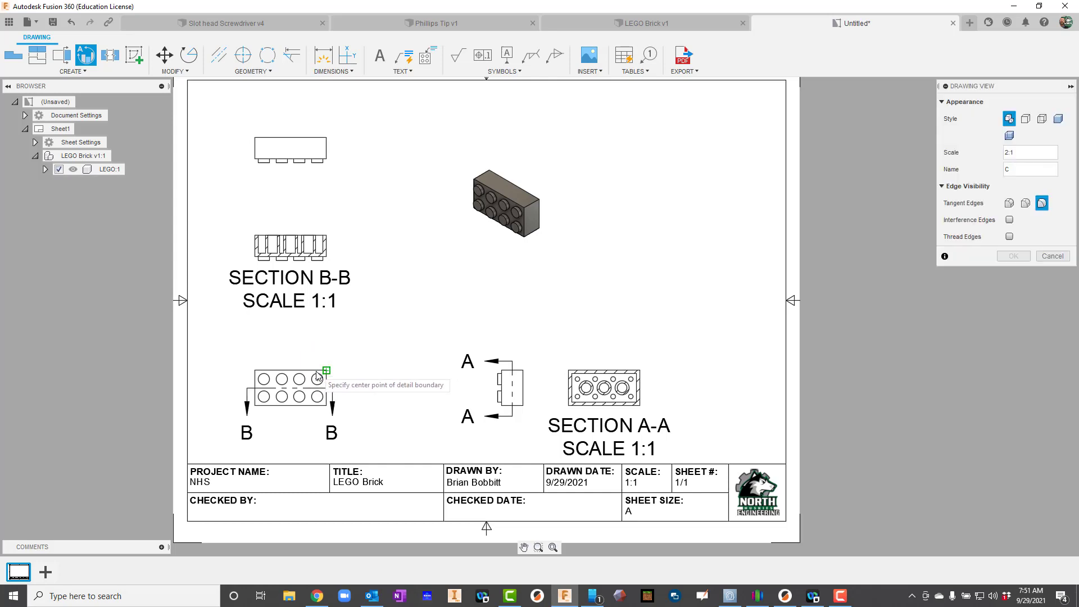
left_click(309, 366)
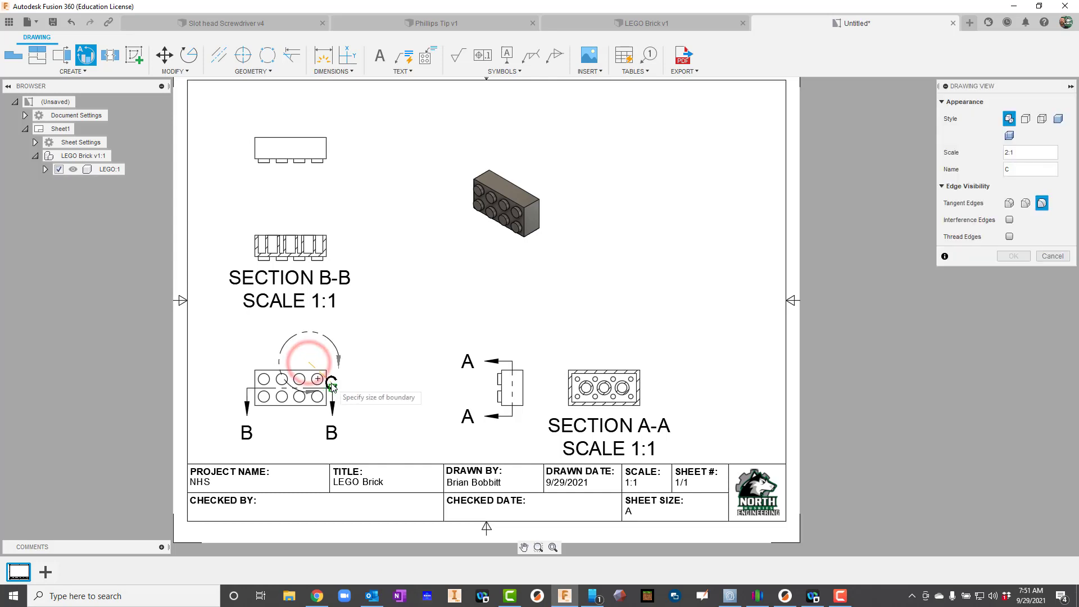
left_click(337, 386)
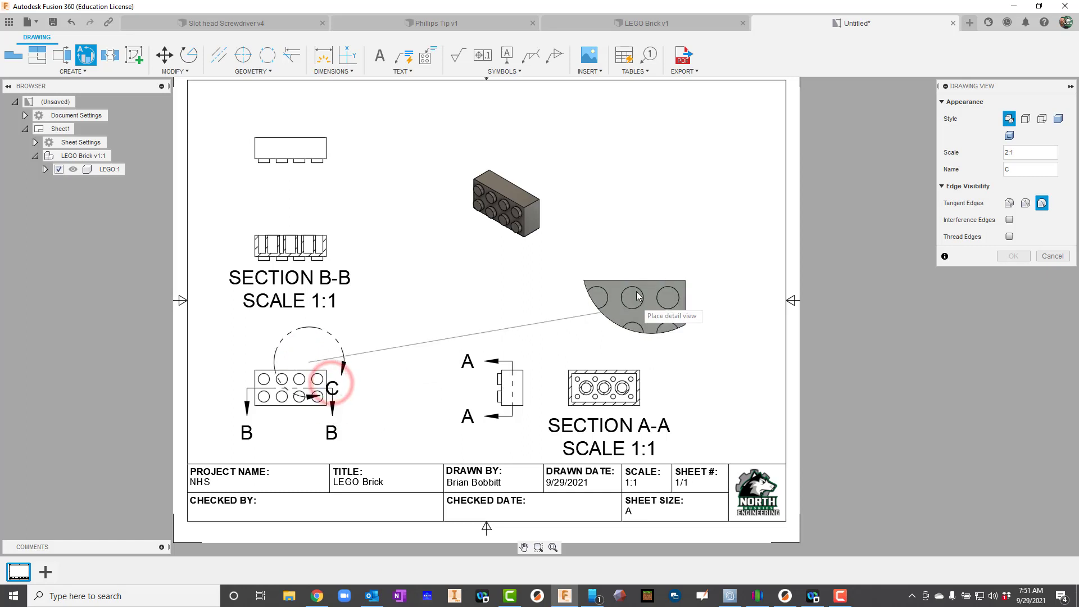
left_click(653, 268)
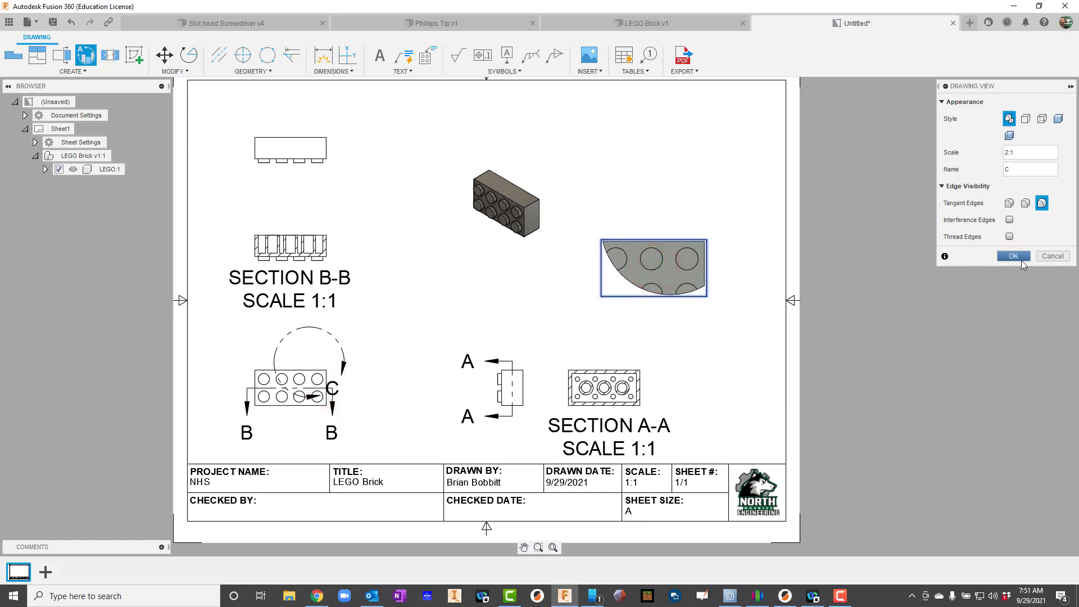
left_click(1021, 261)
left_click(668, 354)
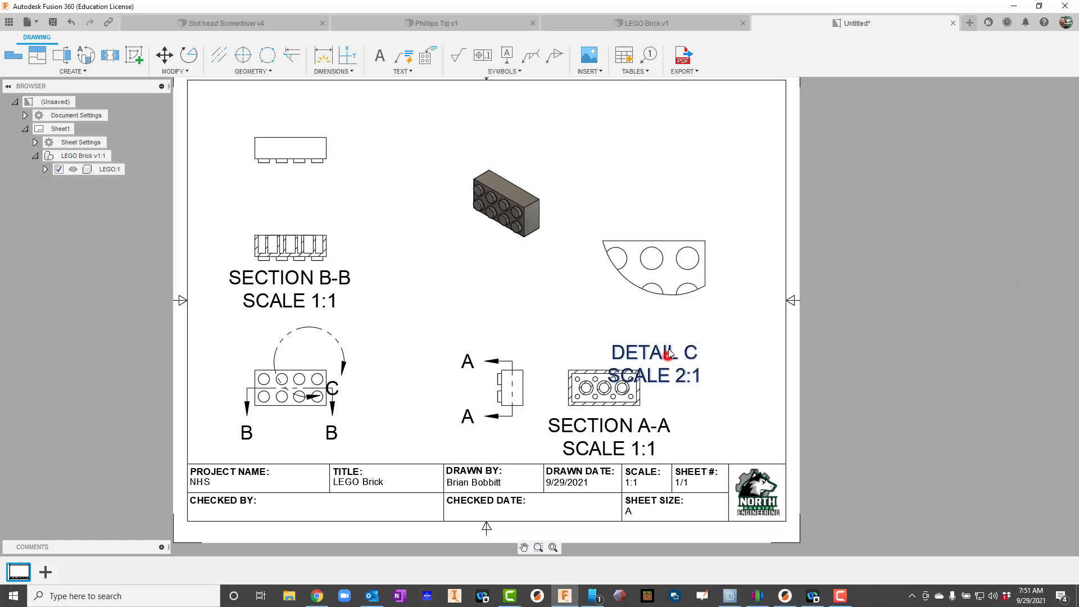
left_click_drag(669, 354, 678, 314)
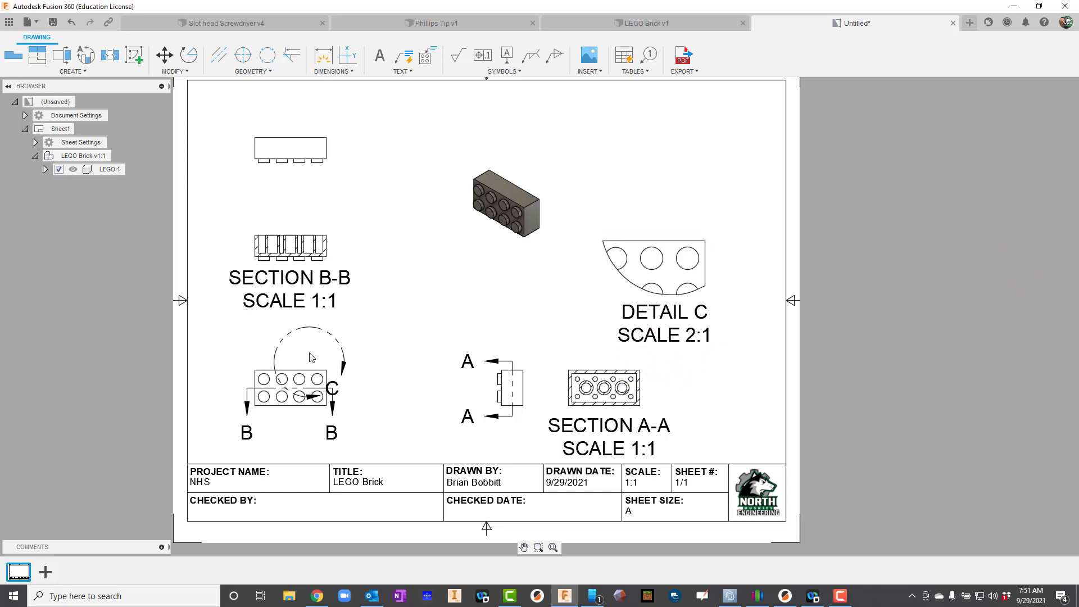
Recentre detail C's boundary circle on the front view's upper-right stud and shrink it to surround just that stud.
left_click(329, 336)
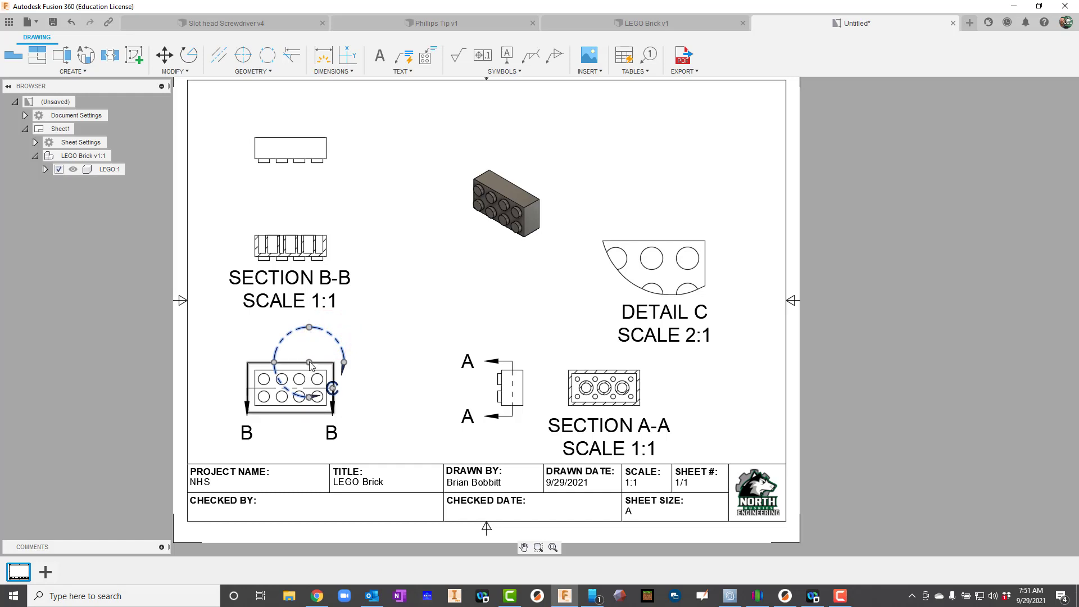
left_click_drag(305, 341, 324, 359)
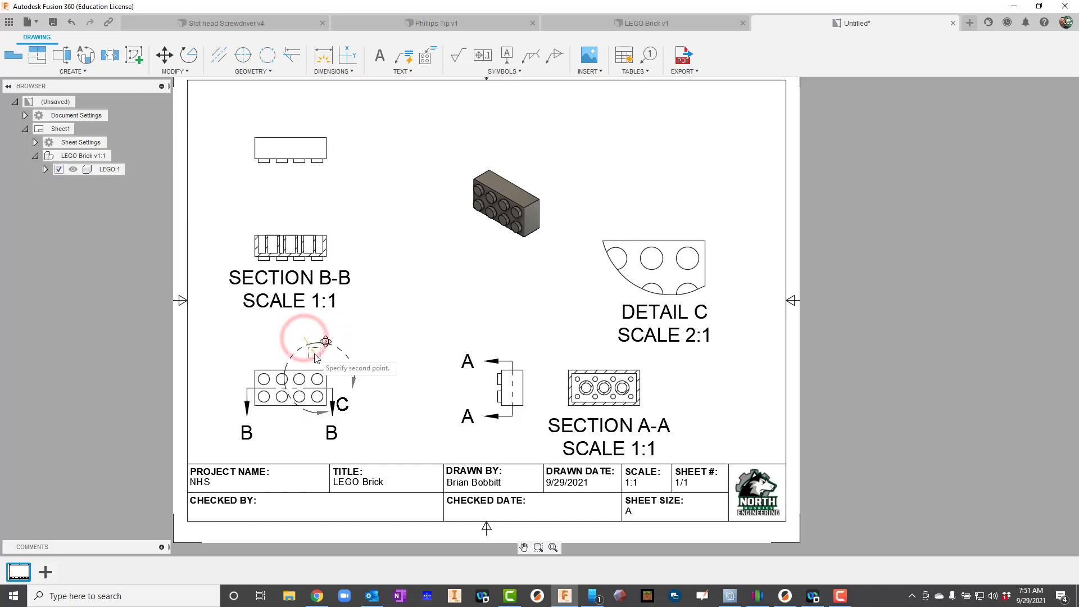
left_click(354, 378)
left_click(334, 382)
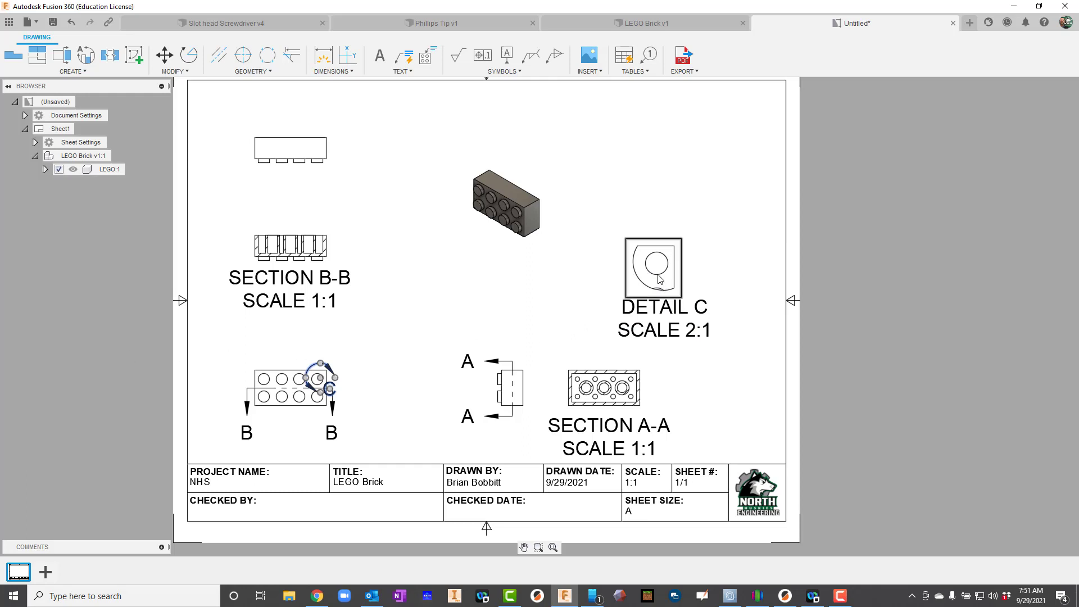
Move detail view C together with its label to the open space above the side view, level with section B-B.
mouse_move(657, 272)
left_mouse_down()
mouse_move(504, 288)
mouse_move(660, 275)
left_mouse_up()
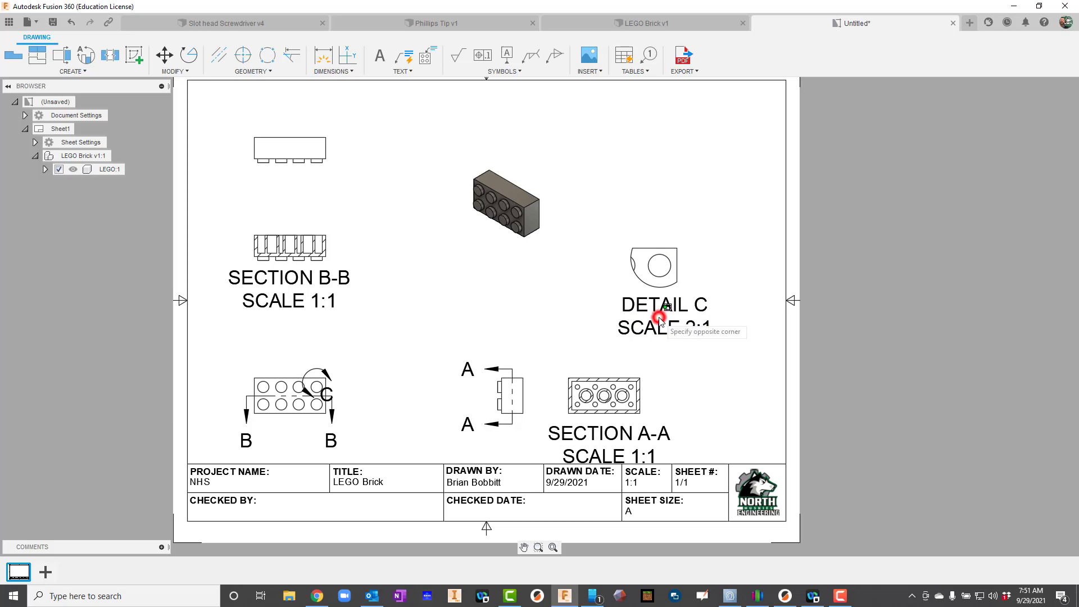
left_click_drag(659, 317, 453, 325)
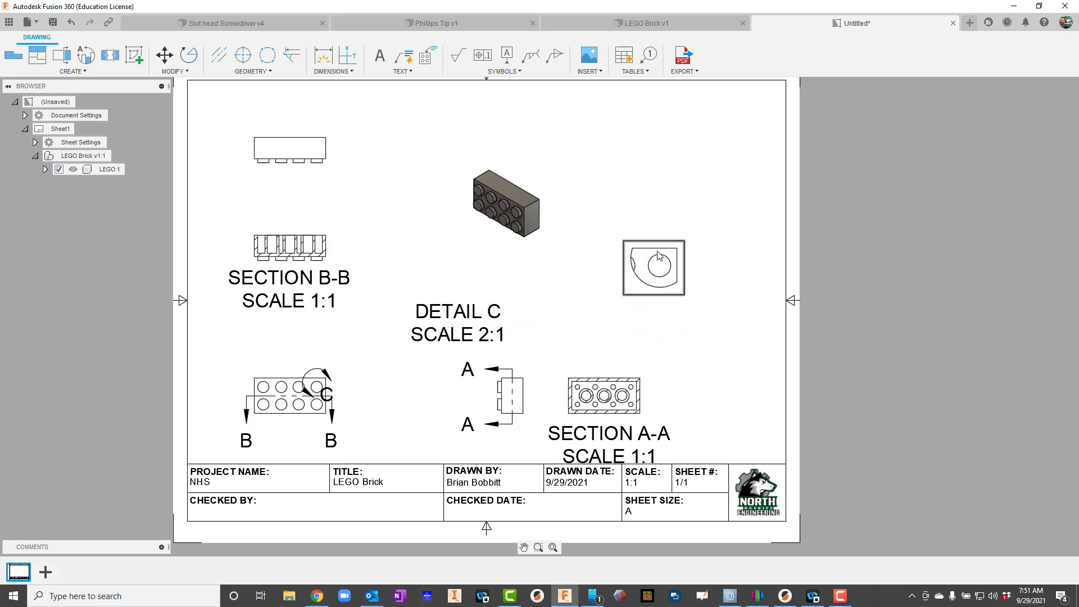
left_click_drag(651, 253, 534, 249)
left_click_drag(706, 335, 576, 236)
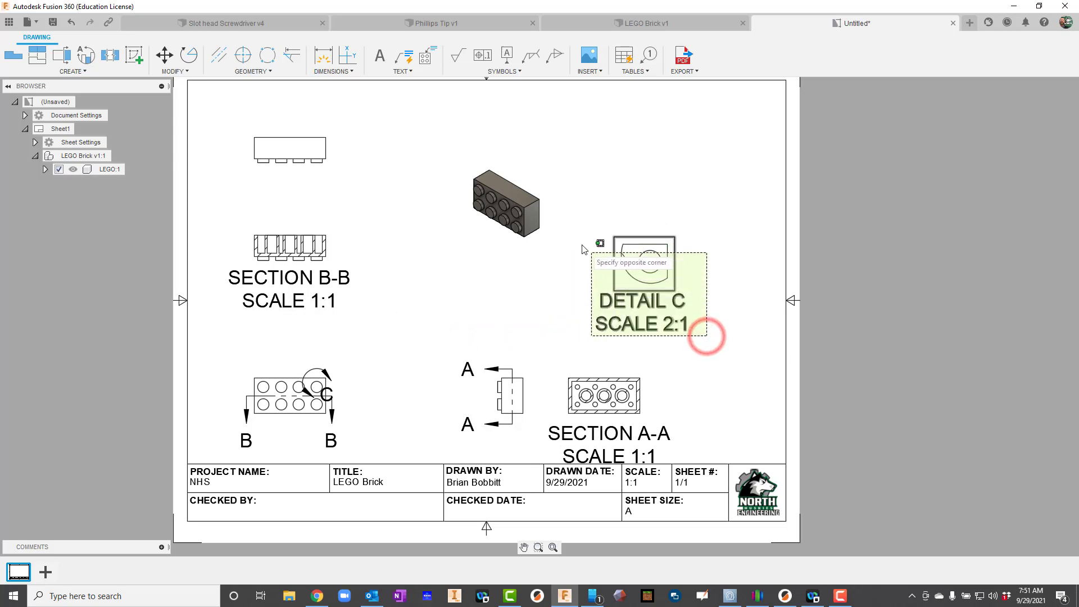
key("m")
left_click(596, 261)
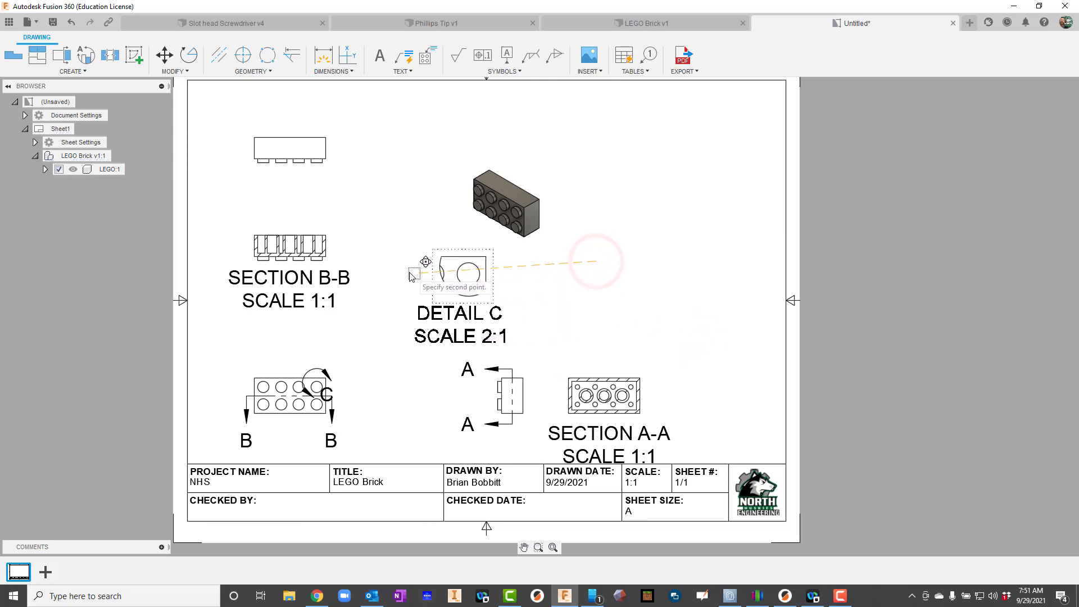
left_click_drag(458, 261, 459, 245)
Move the isometric view to the sheet's upper-right area and shift section view A-A farther right beneath it.
left_click_drag(506, 195, 645, 143)
left_click(639, 392)
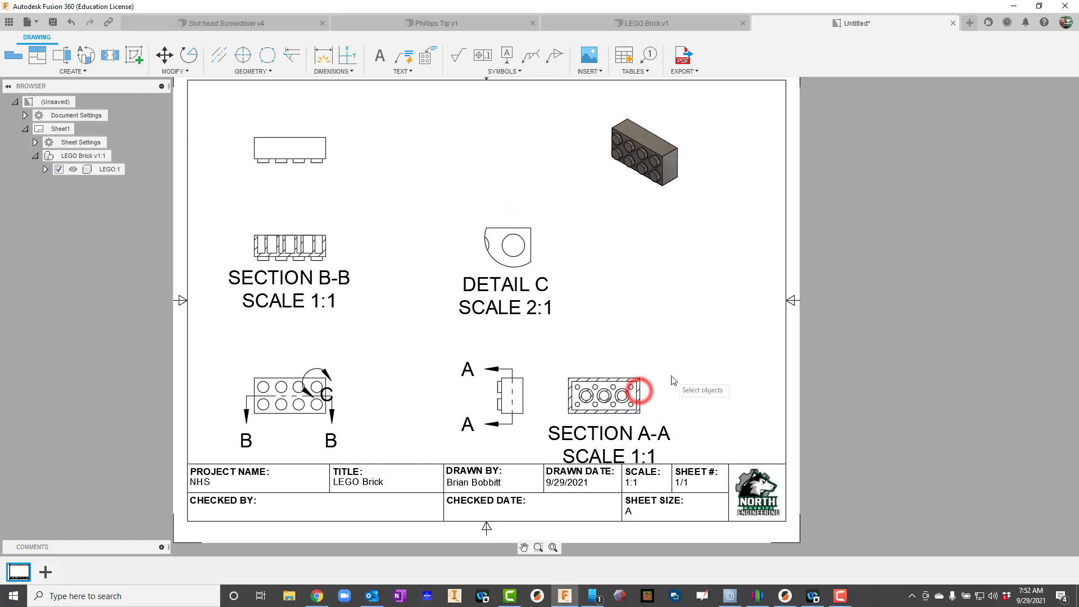
left_click(646, 390)
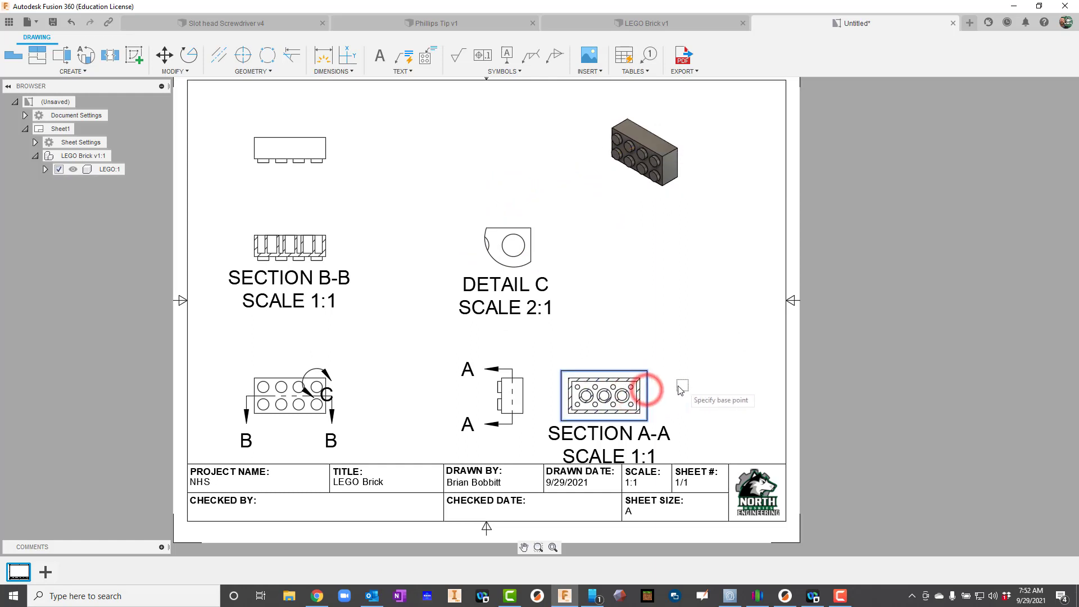
left_click(627, 396)
left_click(641, 394)
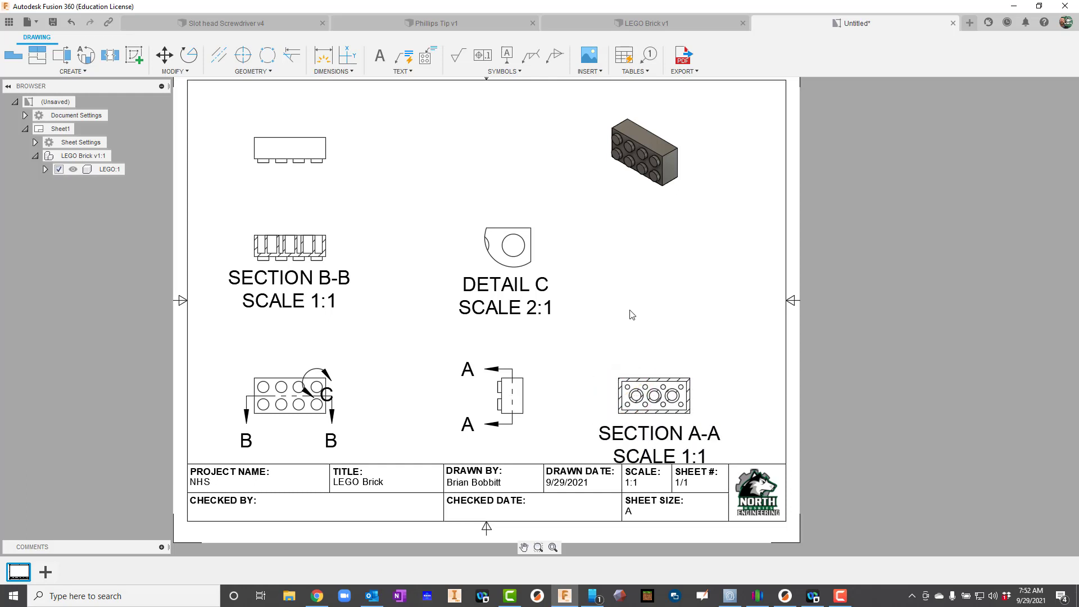
scroll(625, 313, "down", 2)
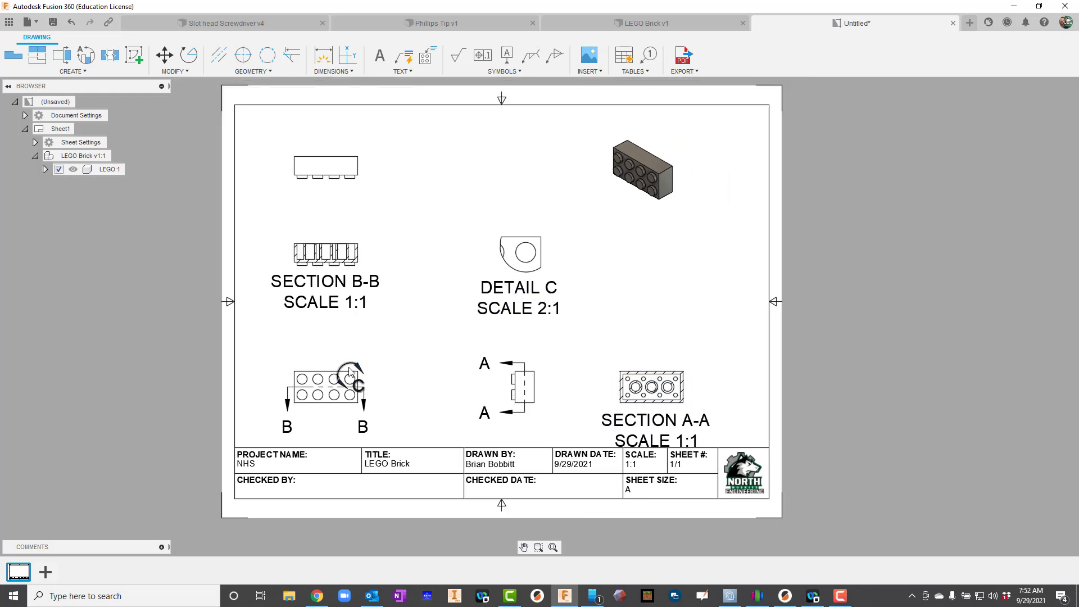